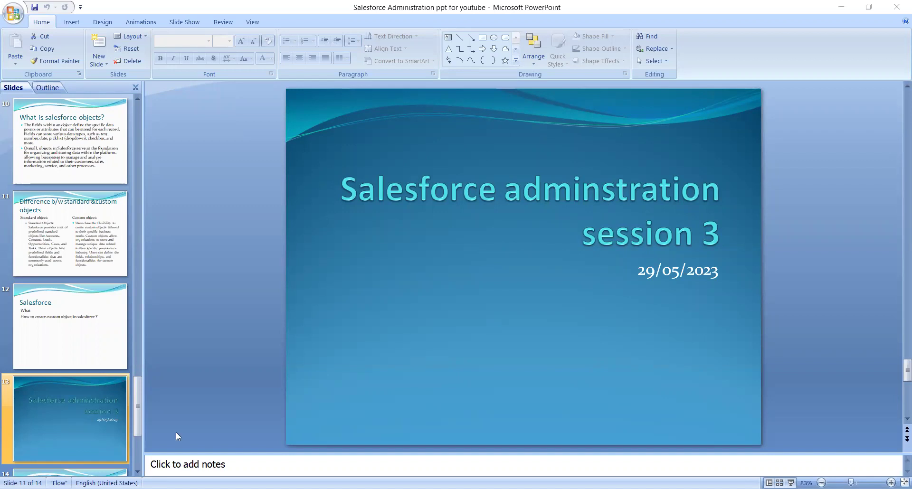
- Show the slide that follows the session 3 title slide in the presentation
{"action": "left_click", "coordinate": [138, 455]}
{"action": "left_click", "coordinate": [51, 411]}
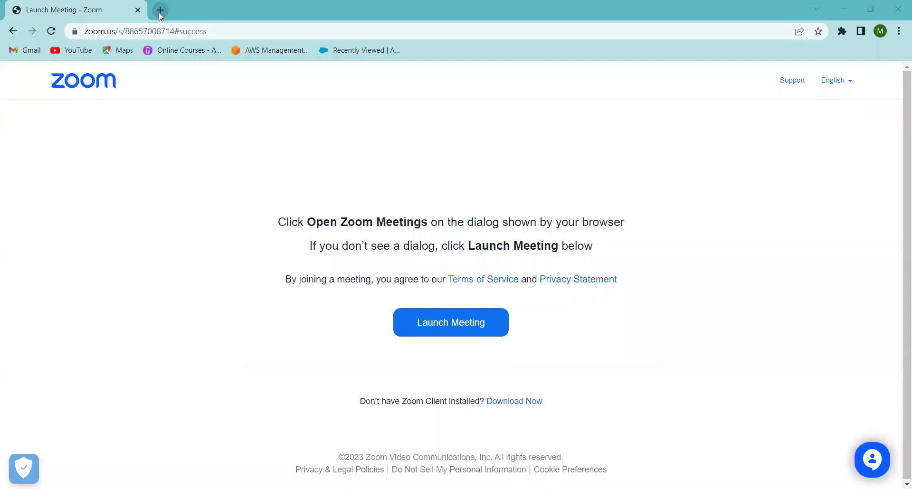
- Open the Salesforce login page in a new browser tab and replace the saved username with the playground account's username
{"action": "left_click", "coordinate": [159, 11]}
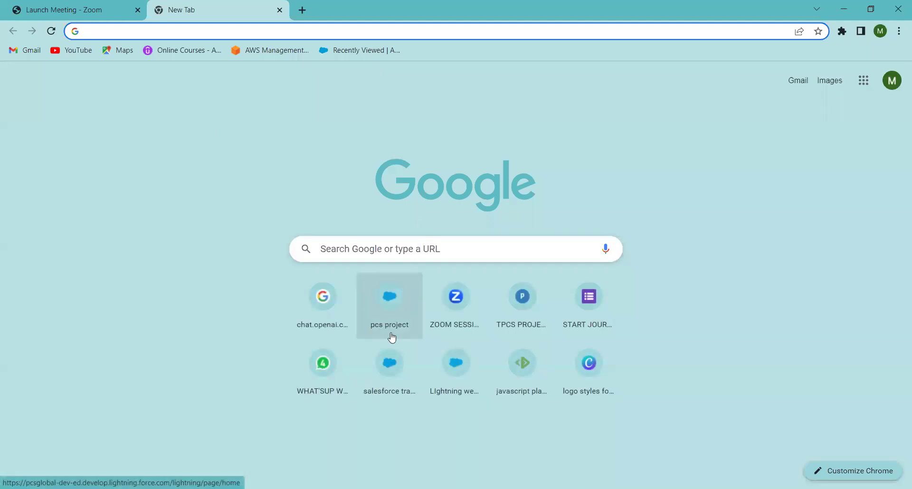
{"action": "left_click", "coordinate": [391, 385]}
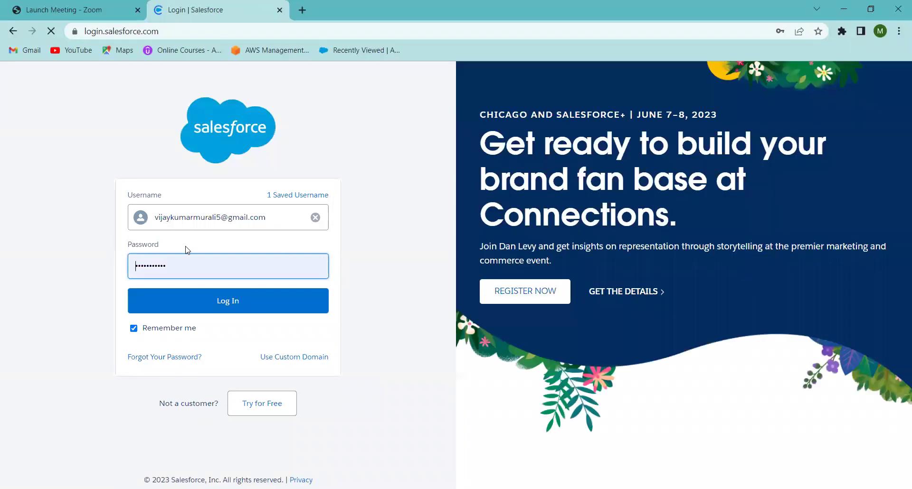
{"action": "left_click", "coordinate": [315, 217]}
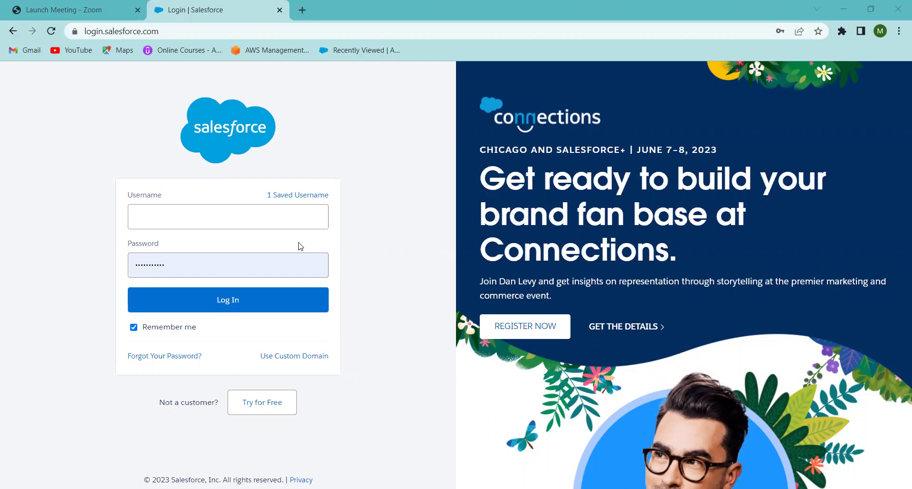
{"action": "left_click", "coordinate": [178, 214]}
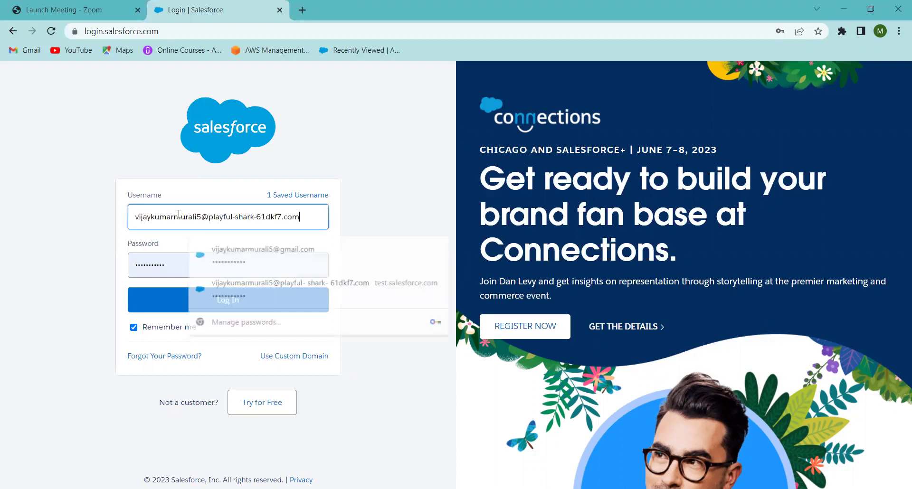
- Replace the prefilled password with the playground account's password and log in to Salesforce
{"action": "left_click", "coordinate": [172, 259]}
{"action": "left_click", "coordinate": [174, 261]}
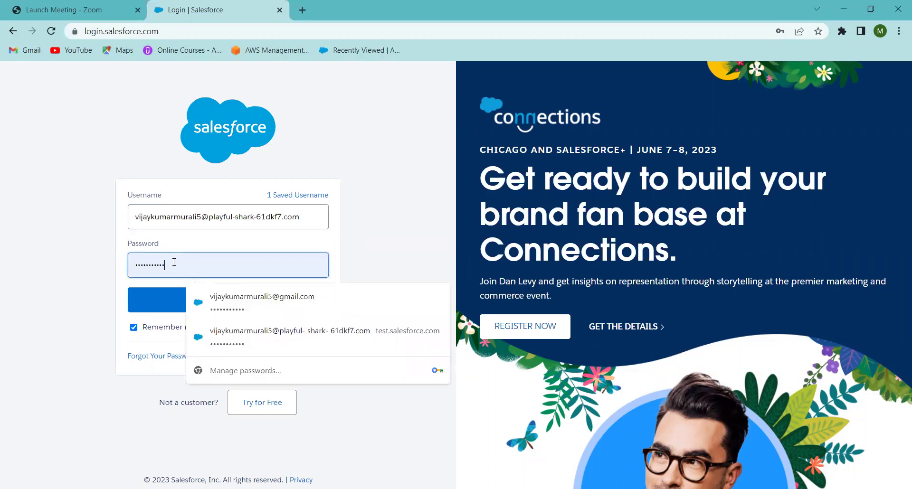
{"action": "key", "text": "BackSpace"}
{"action": "key", "text": "BackSpace"}
{"action": "key", "text": "BackSpace"}
{"action": "key", "text": "BackSpace"}
{"action": "key", "text": "BackSpace"}
{"action": "key", "text": "BackSpace"}
{"action": "key", "text": "BackSpace"}
{"action": "key", "text": "BackSpace"}
{"action": "key", "text": "BackSpace"}
{"action": "key", "text": "BackSpace"}
{"action": "key", "text": "BackSpace"}
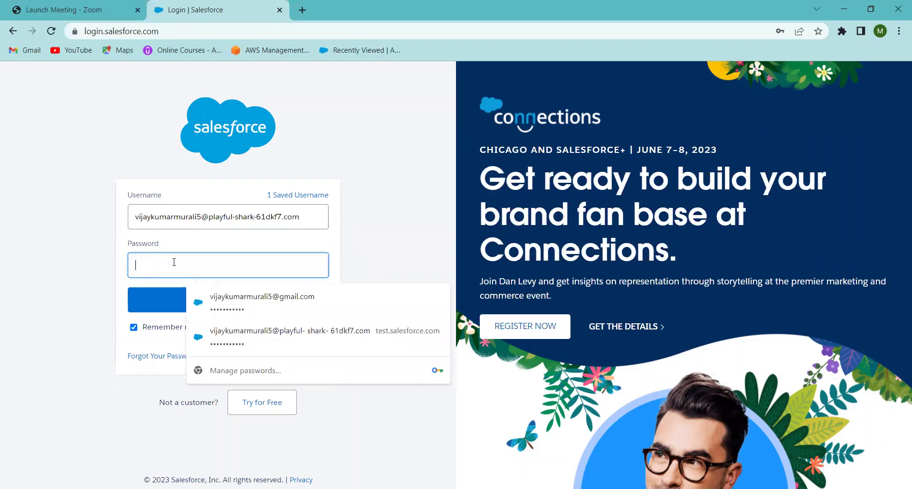
{"action": "type", "text": "••••"}
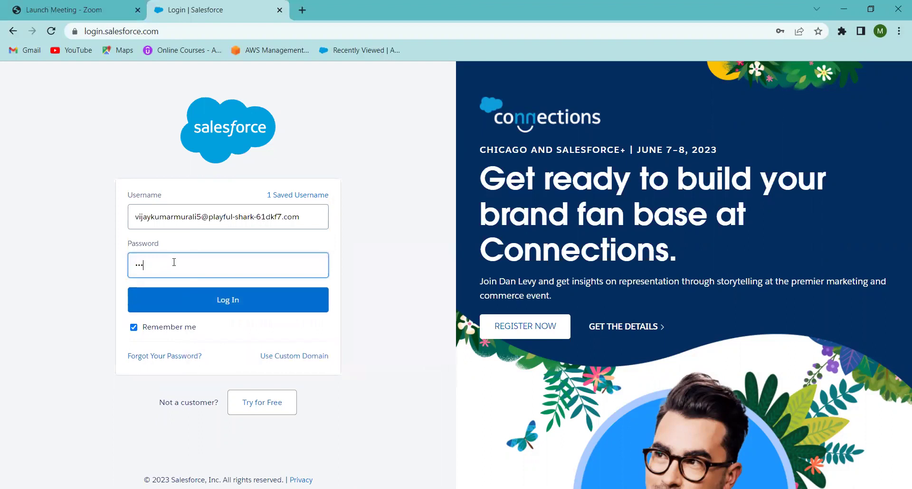
{"action": "type", "text": "••••••"}
{"action": "left_click", "coordinate": [221, 308]}
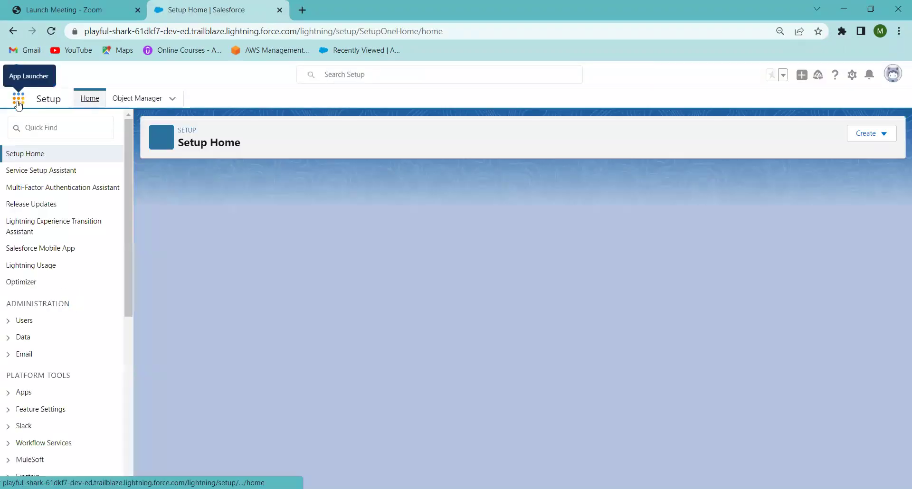
- Find the icici bank app by searching for "ici" and open it
{"action": "left_click", "coordinate": [25, 108]}
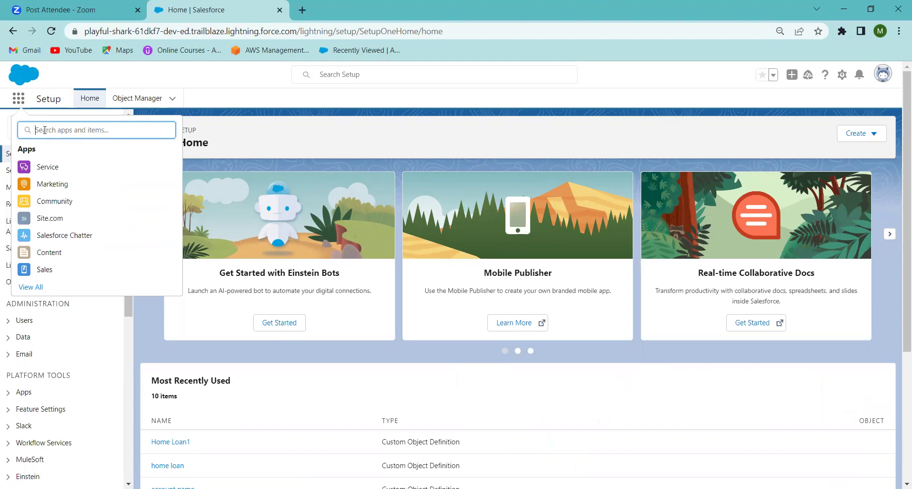
{"action": "type", "text": "ici"}
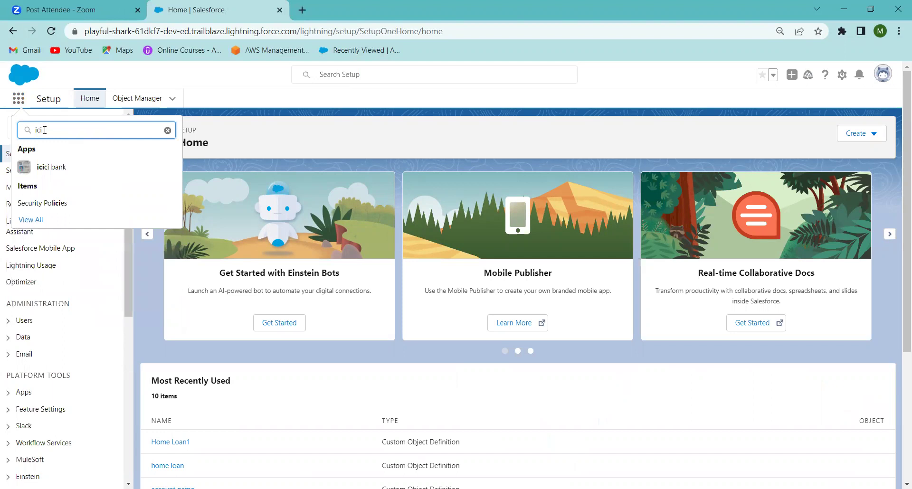
{"action": "left_click", "coordinate": [63, 167]}
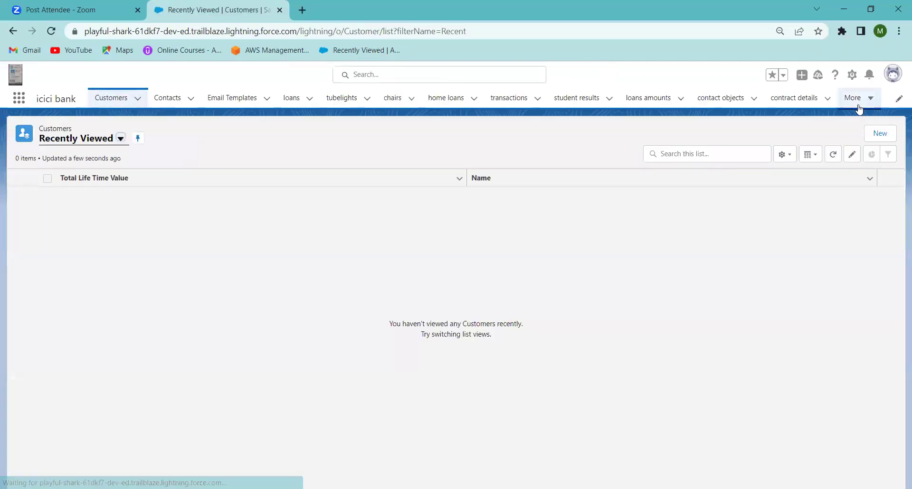
- Go to the Home Loan1 records and look at the new-record form, closing it without saving
{"action": "left_click", "coordinate": [858, 107]}
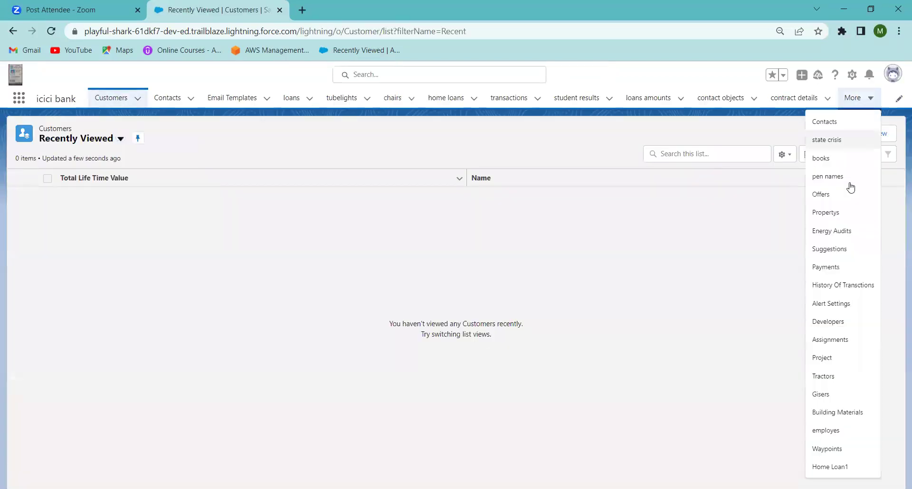
{"action": "left_click", "coordinate": [829, 467]}
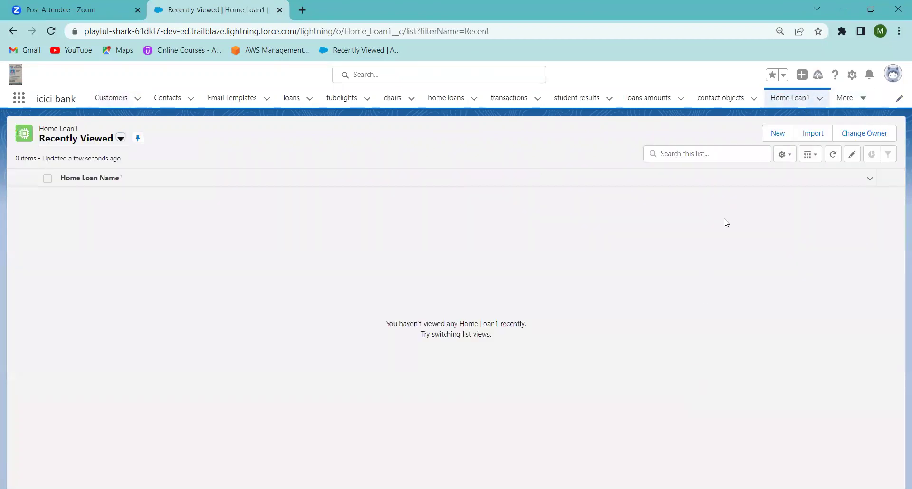
{"action": "left_click", "coordinate": [777, 136]}
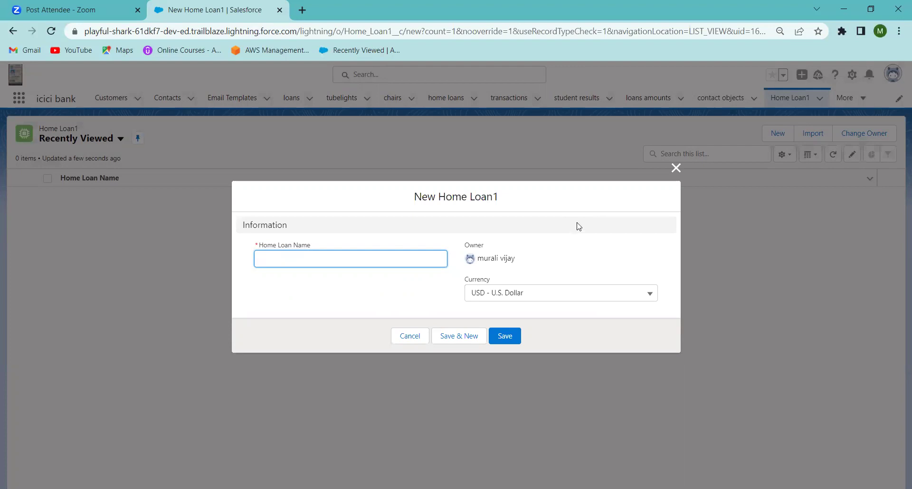
{"action": "left_click", "coordinate": [670, 171]}
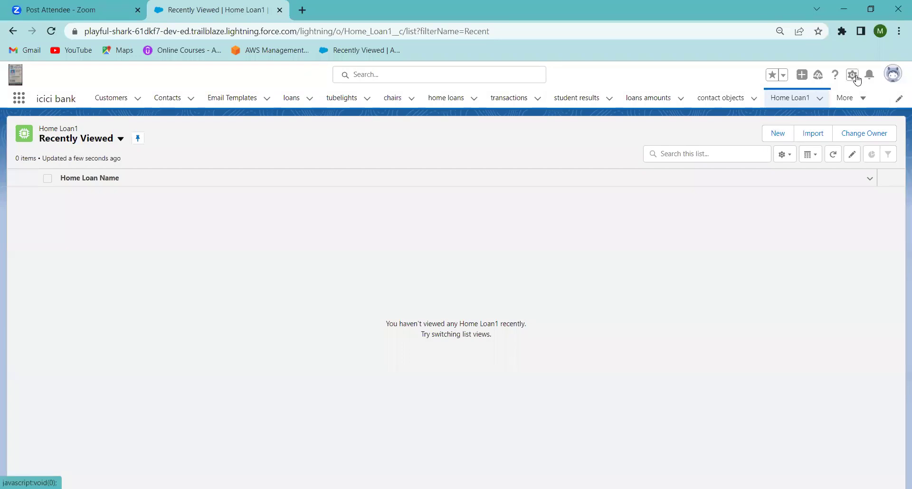
- Open Object Manager in Setup and search the objects for "homeloan"
{"action": "left_click", "coordinate": [853, 76]}
{"action": "left_click", "coordinate": [815, 109]}
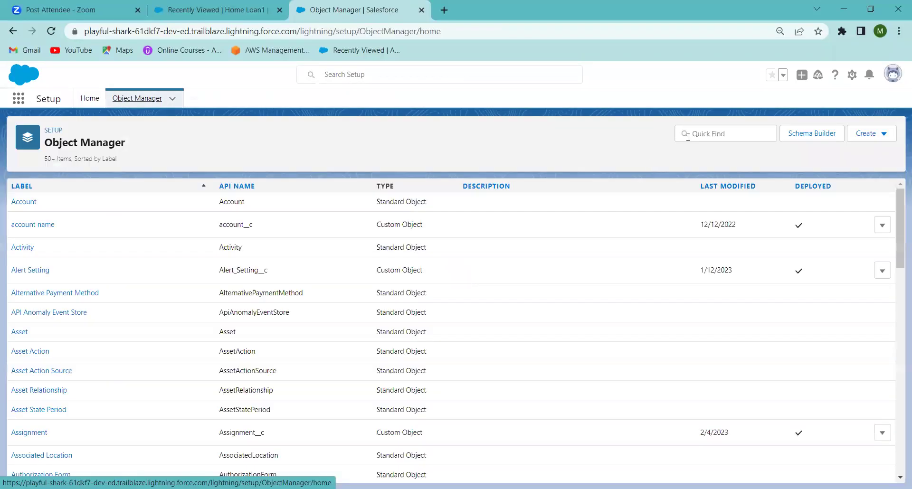
{"action": "left_click", "coordinate": [693, 135]}
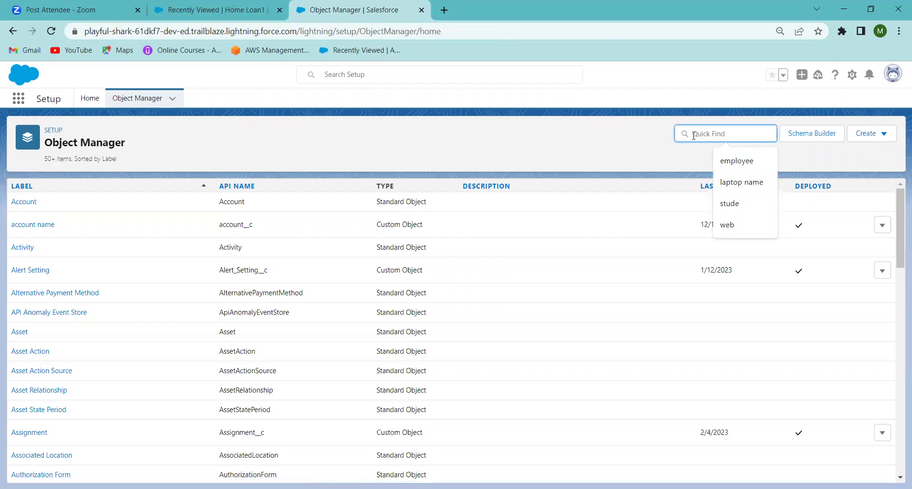
{"action": "type", "text": "poin"}
{"action": "key", "text": "BackSpace"}
{"action": "key", "text": "BackSpace"}
{"action": "key", "text": "BackSpace"}
{"action": "key", "text": "BackSpace"}
{"action": "type", "text": "home"}
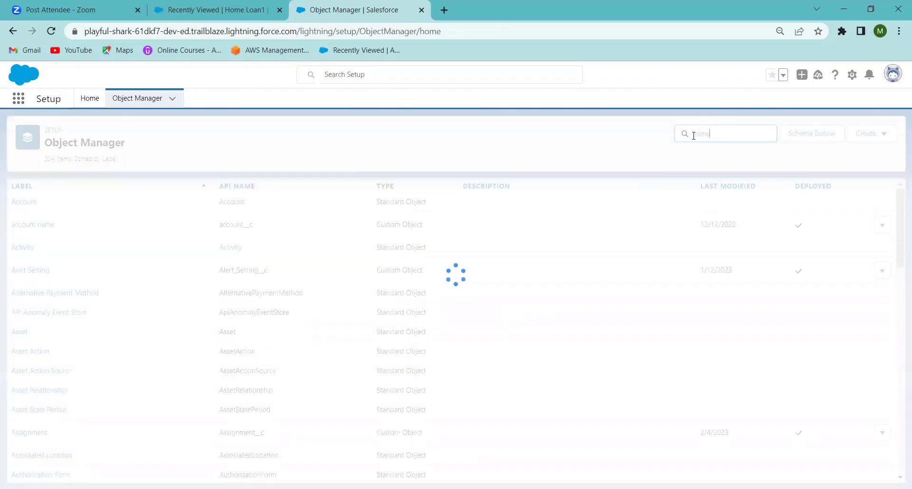
{"action": "type", "text": "loan"}
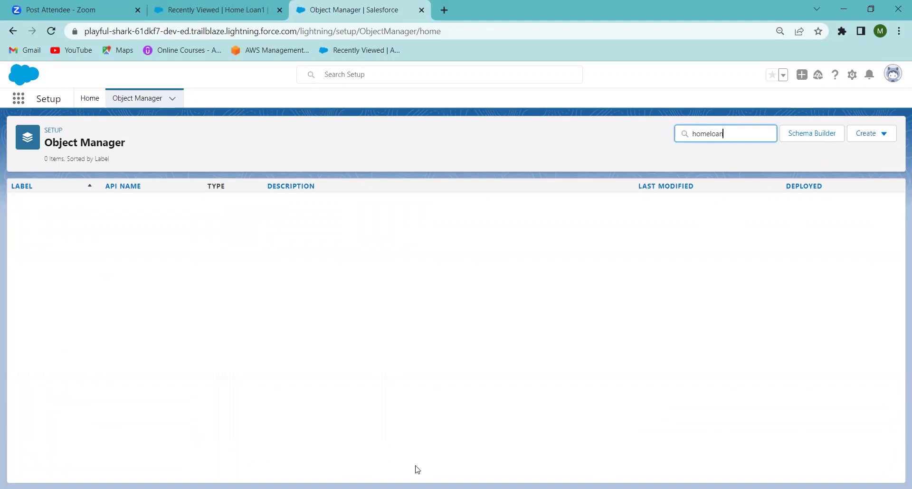
{"action": "left_click", "coordinate": [417, 469]}
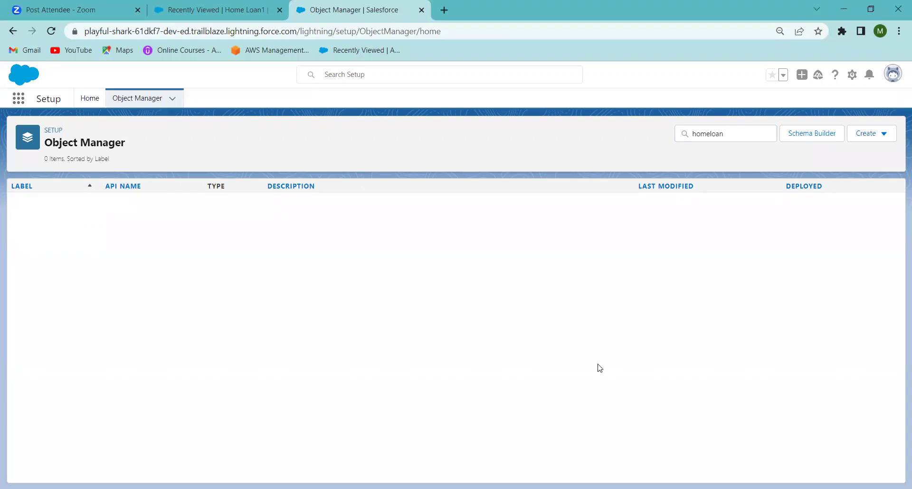
- Shorten the object search to "home" and open the Fields & Relationships of the Home Loan1 object
{"action": "left_click", "coordinate": [728, 134]}
{"action": "key", "text": "BackSpace"}
{"action": "key", "text": "BackSpace"}
{"action": "key", "text": "BackSpace"}
{"action": "key", "text": "BackSpace"}
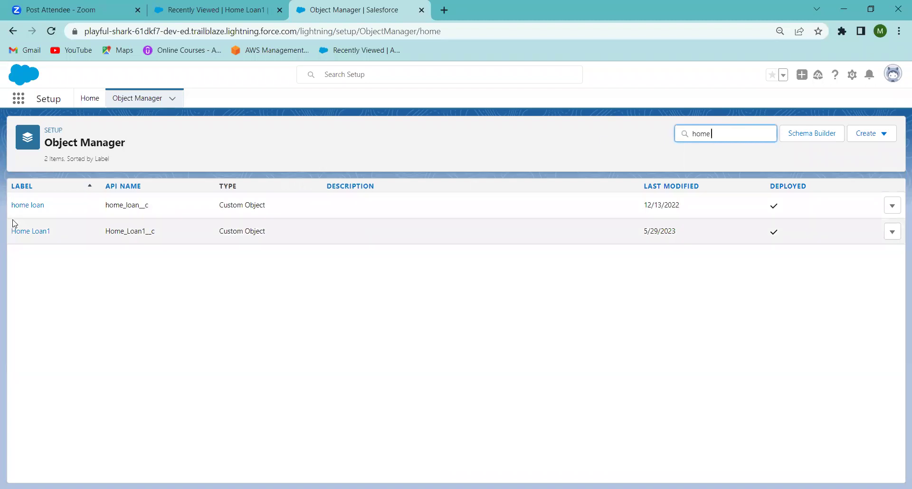
{"action": "left_click", "coordinate": [30, 232]}
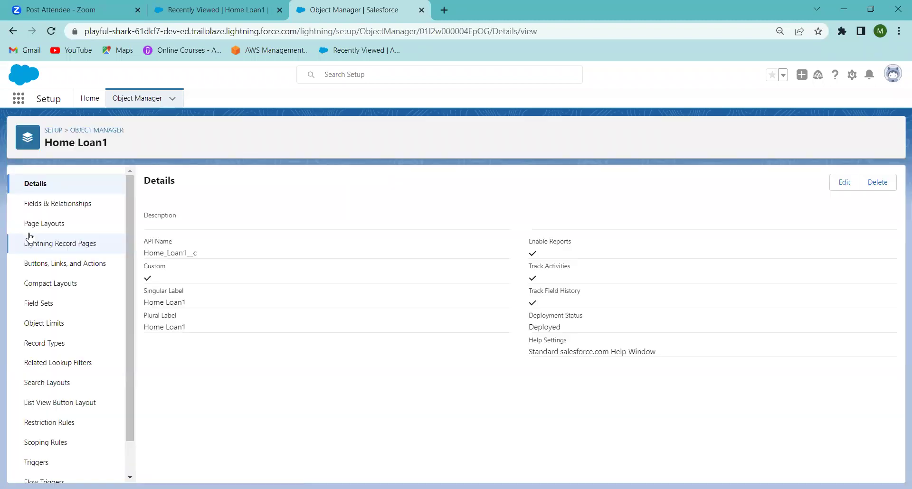
{"action": "left_click", "coordinate": [53, 208]}
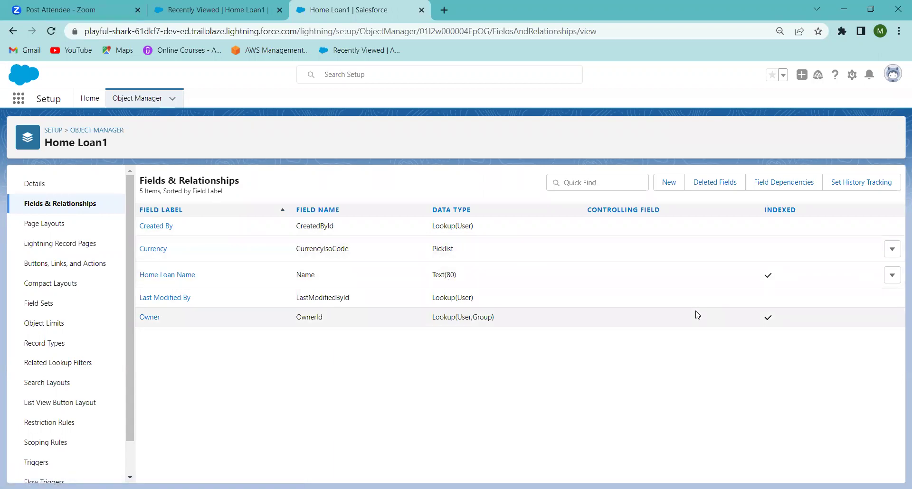
- Rename the Home Loan Name field of Home Loan1 as Name and save it
{"action": "left_click", "coordinate": [893, 276]}
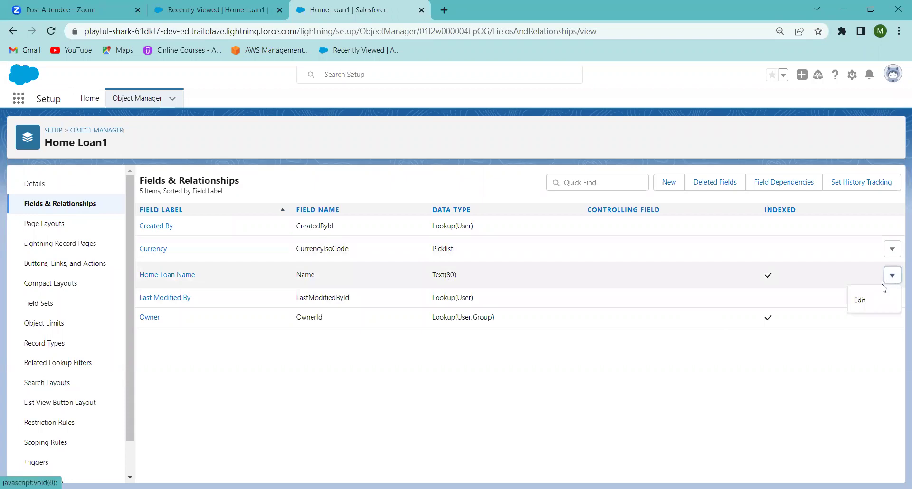
{"action": "left_click", "coordinate": [860, 299]}
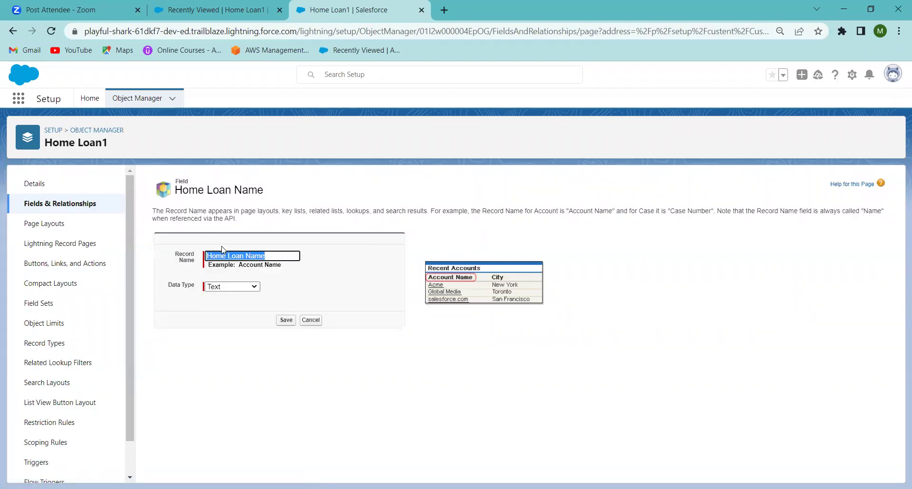
{"action": "left_click", "coordinate": [238, 252]}
{"action": "key", "text": "BackSpace"}
{"action": "key", "text": "BackSpace"}
{"action": "key", "text": "BackSpace"}
{"action": "key", "text": "BackSpace"}
{"action": "key", "text": "BackSpace"}
{"action": "key", "text": "BackSpace"}
{"action": "key", "text": "BackSpace"}
{"action": "key", "text": "BackSpace"}
{"action": "key", "text": "BackSpace"}
{"action": "key", "text": "BackSpace"}
{"action": "left_click", "coordinate": [285, 322]}
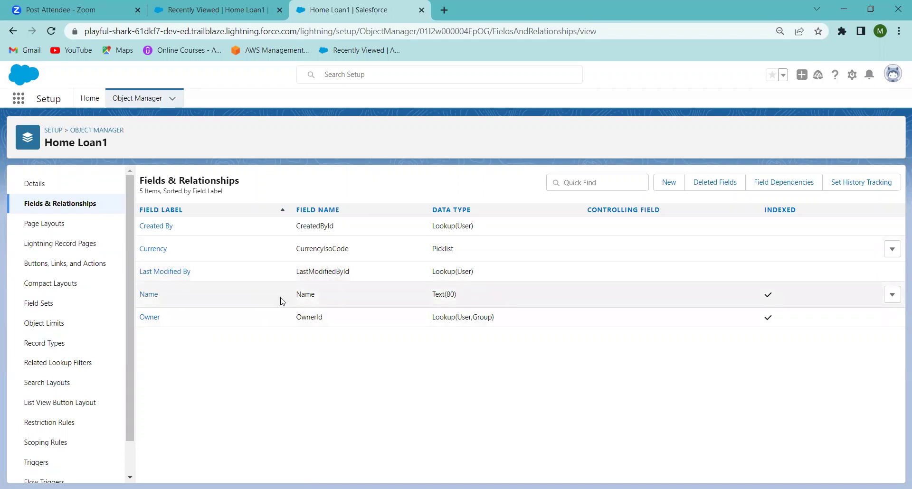
- Start a new custom field on Home Loan1 with the Auto Number data type
{"action": "left_click", "coordinate": [669, 186]}
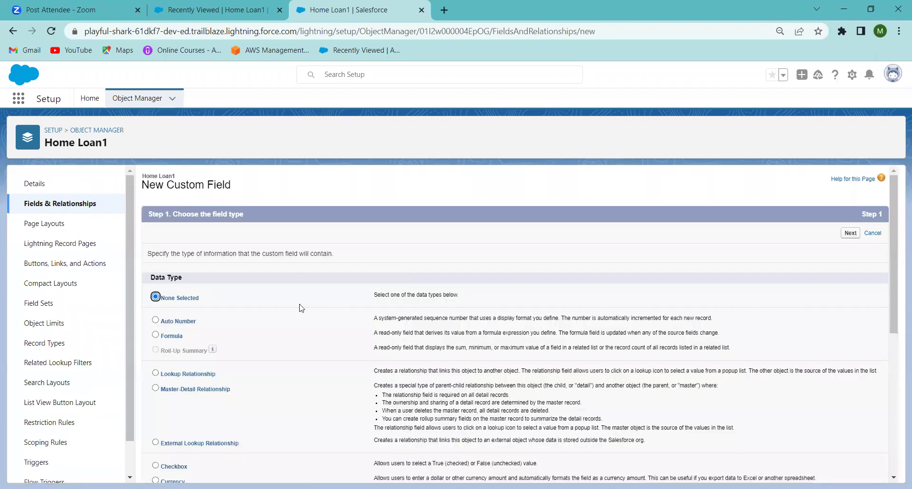
{"action": "left_click", "coordinate": [156, 320]}
{"action": "left_click", "coordinate": [857, 237]}
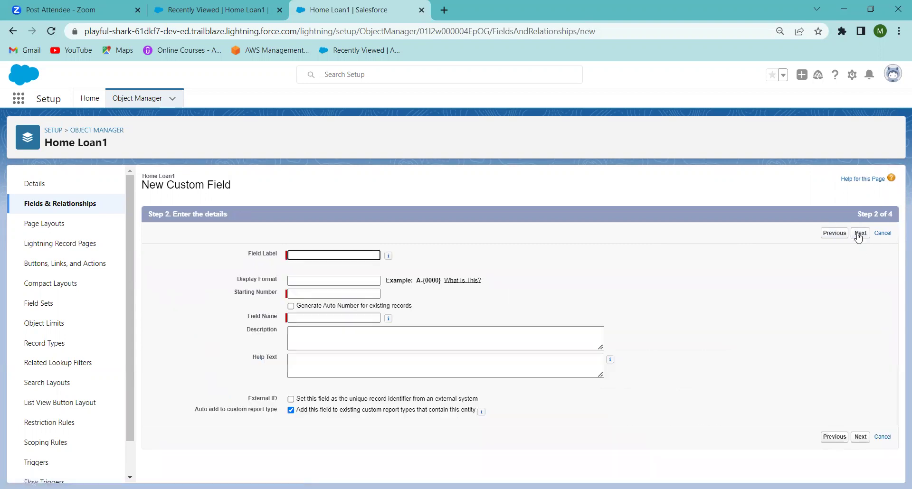
- Set the new auto-number field's label to Application No and let its field name fill in accordingly
{"action": "left_click", "coordinate": [298, 255]}
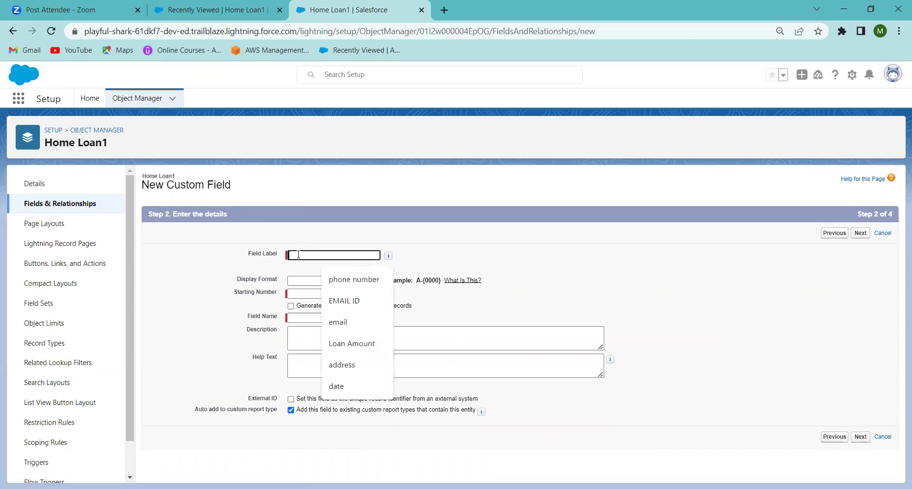
{"action": "type", "text": "applic"}
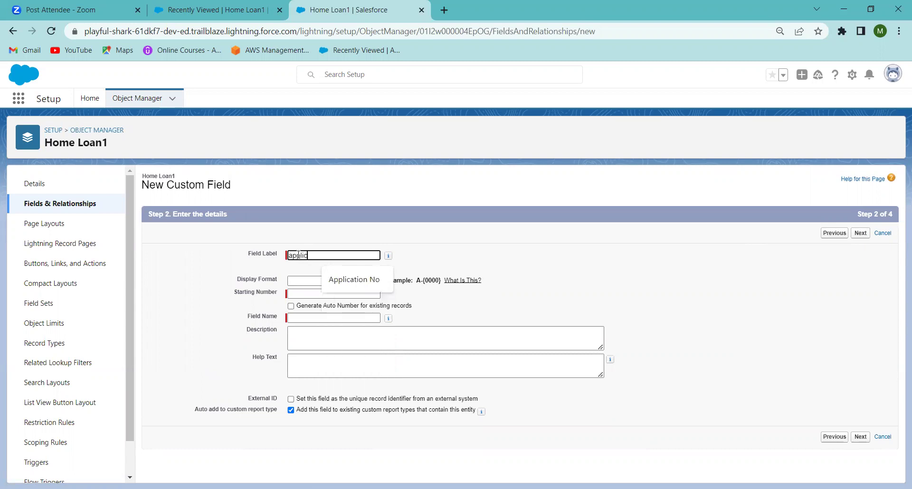
{"action": "type", "text": "ation No"}
{"action": "left_click", "coordinate": [346, 279]}
{"action": "left_click", "coordinate": [321, 279]}
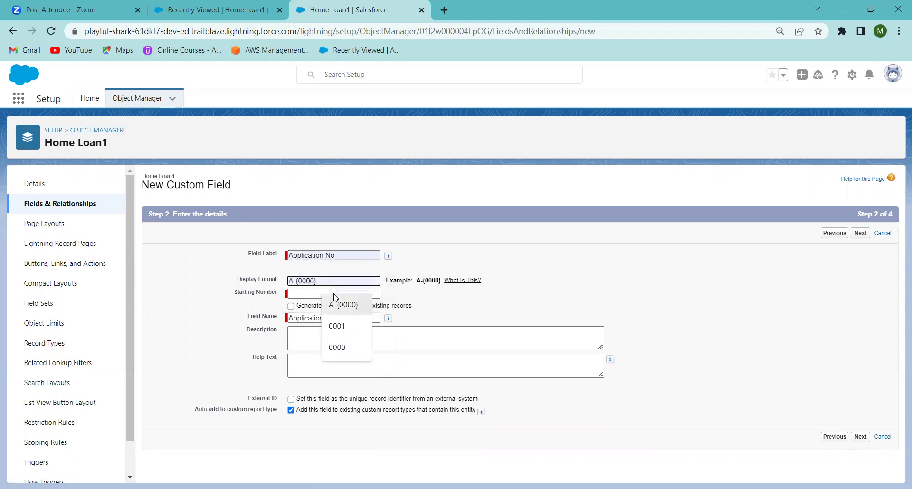
- Set the starting number of the Application No auto-number field to 0001
{"action": "left_click", "coordinate": [301, 292]}
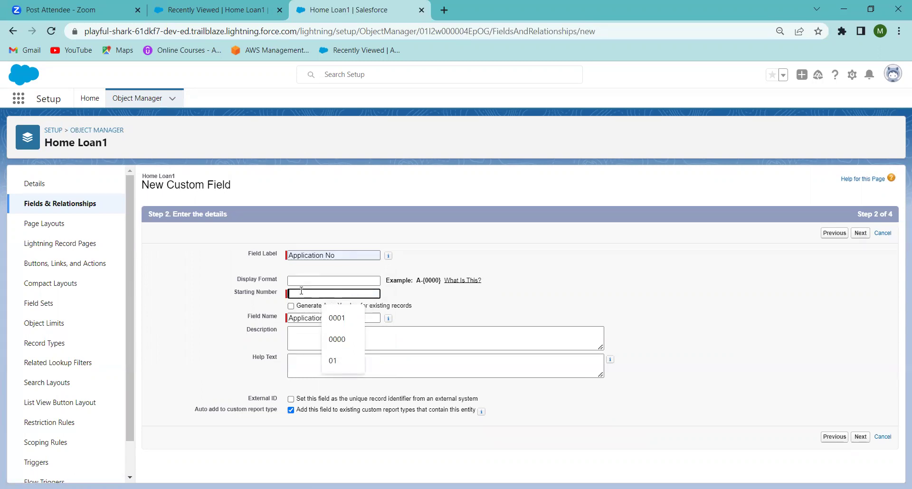
{"action": "type", "text": "1000"}
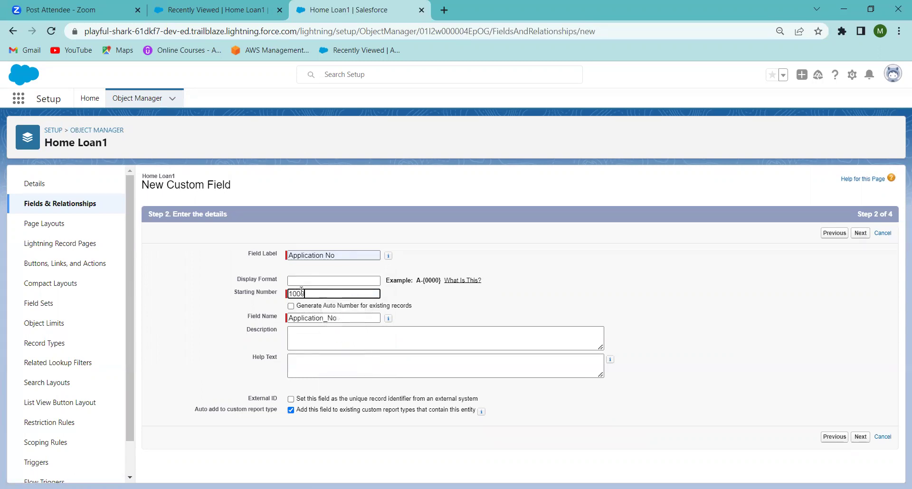
{"action": "key", "text": "BackSpace"}
{"action": "key", "text": "BackSpace"}
{"action": "key", "text": "BackSpace"}
{"action": "key", "text": "BackSpace"}
{"action": "type", "text": "000"}
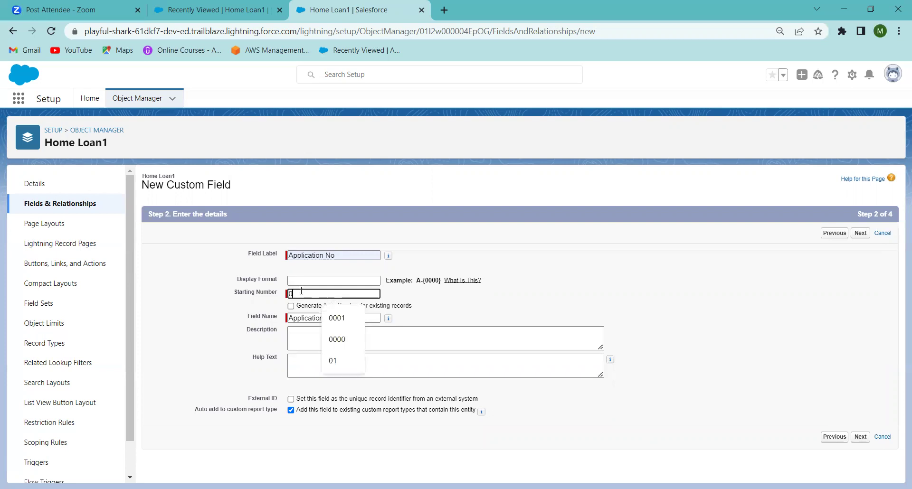
{"action": "type", "text": "1"}
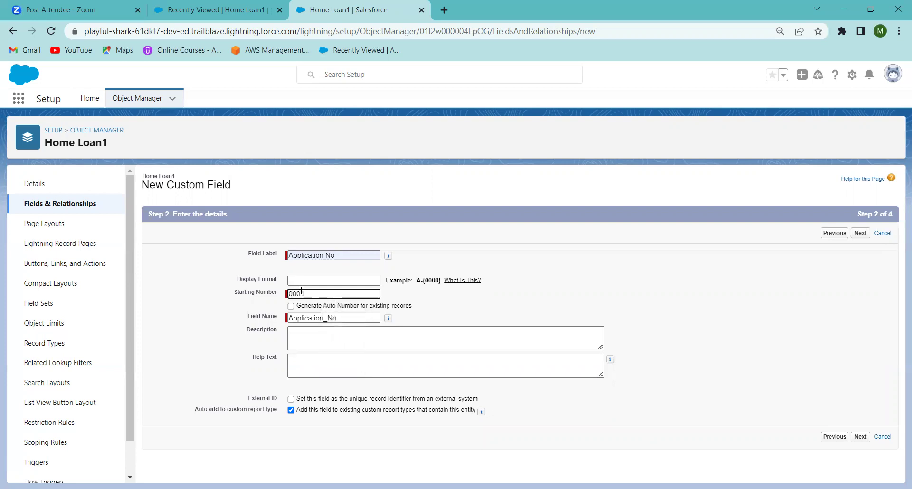
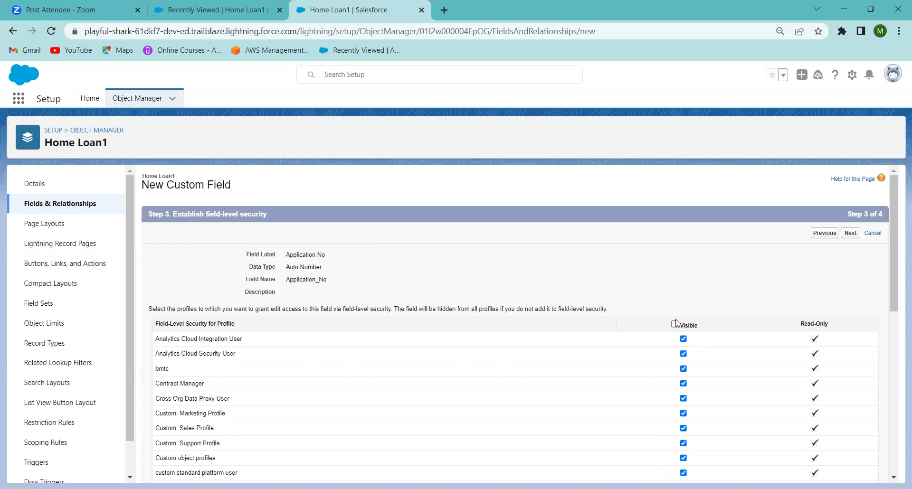
- Save the Application No field with visibility for all profiles and begin another custom field
{"action": "left_click", "coordinate": [674, 324]}
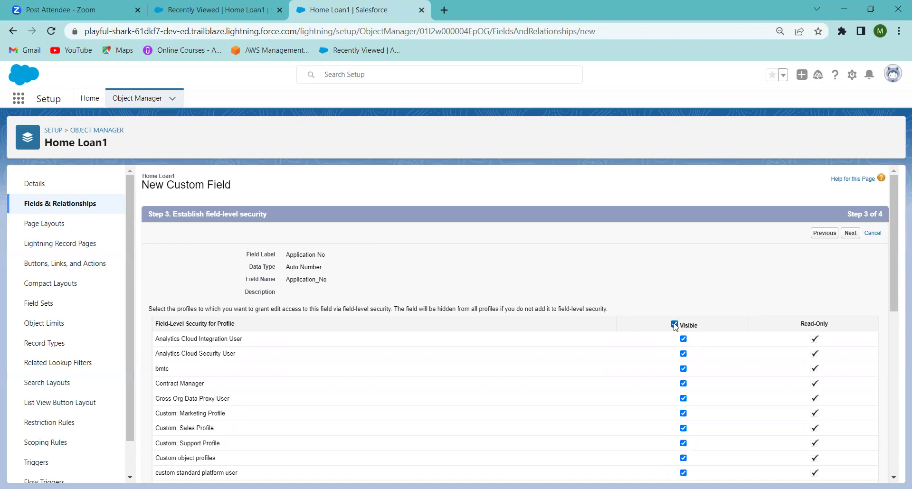
{"action": "left_click", "coordinate": [850, 234]}
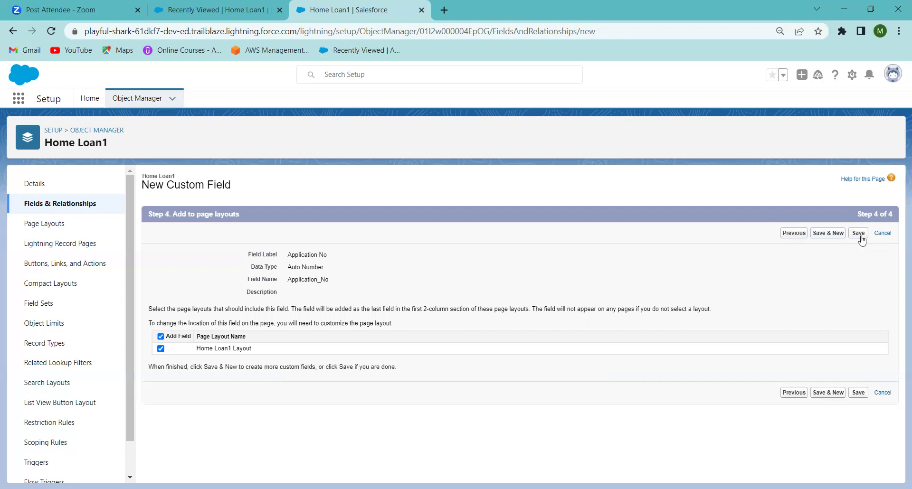
{"action": "left_click", "coordinate": [834, 233]}
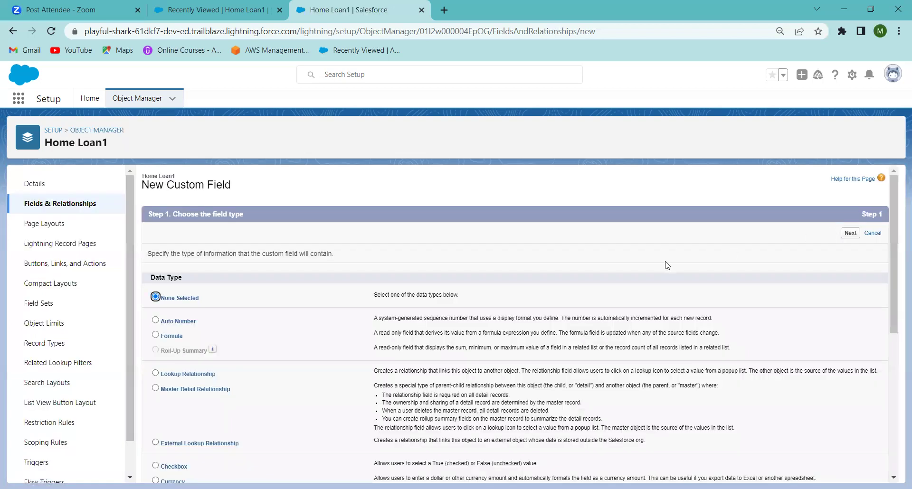
- Choose the Date data type for the new custom field and continue to its details
{"action": "left_click", "coordinate": [890, 385]}
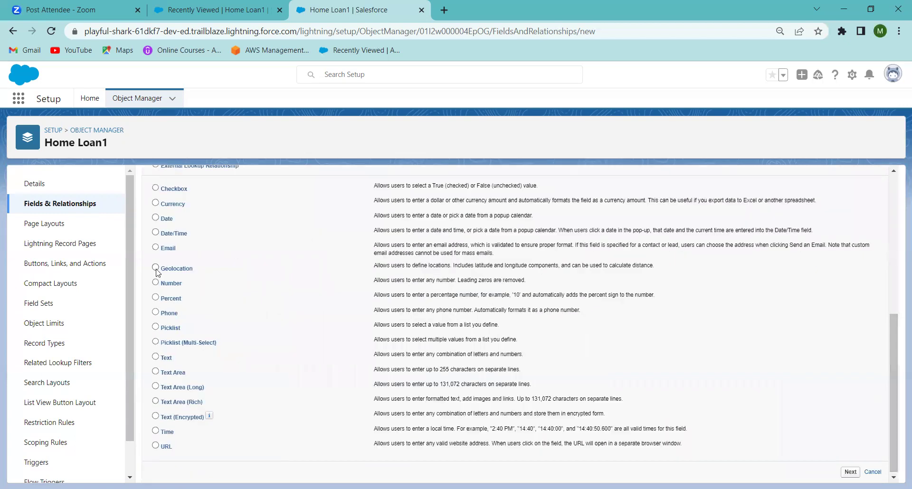
{"action": "left_click", "coordinate": [155, 218]}
{"action": "left_click", "coordinate": [850, 472]}
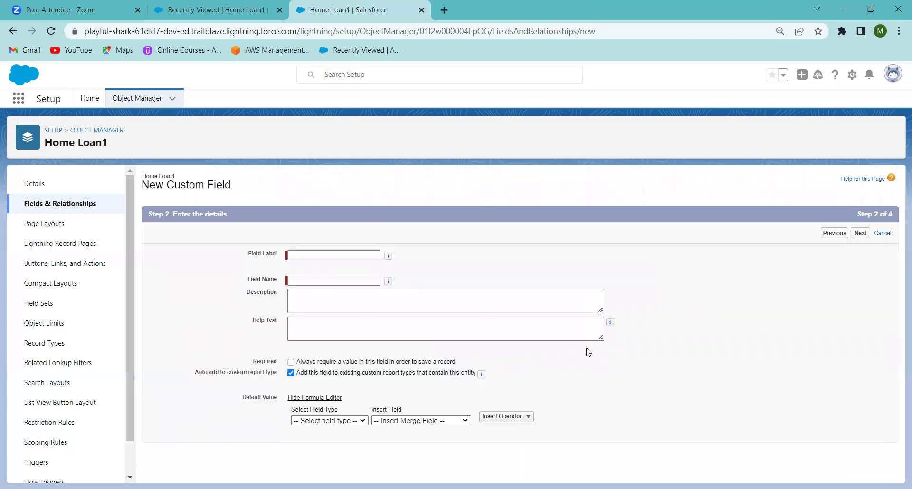
- Label the date field Date Of Loan Sanctions and let its field name fill in accordingly
{"action": "left_click", "coordinate": [313, 254]}
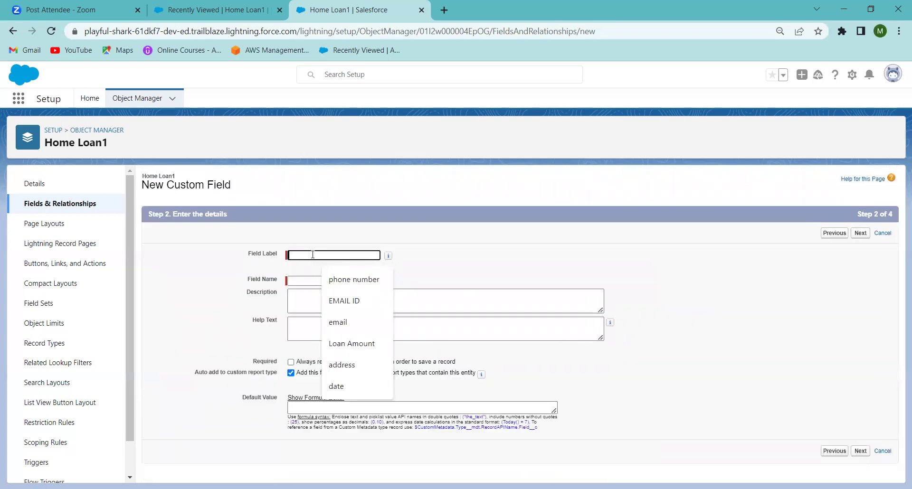
{"action": "type", "text": "date"}
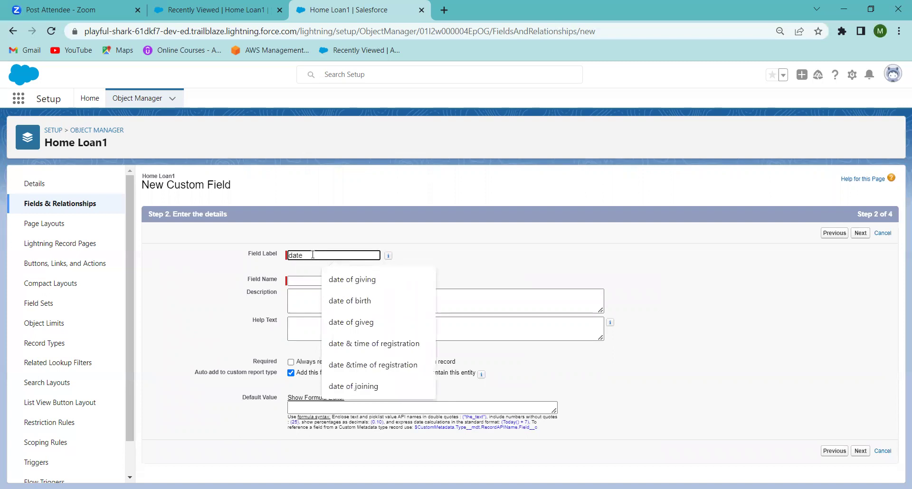
{"action": "key", "text": "Left"}
{"action": "key", "text": "Left"}
{"action": "key", "text": "Left"}
{"action": "key", "text": "BackSpace"}
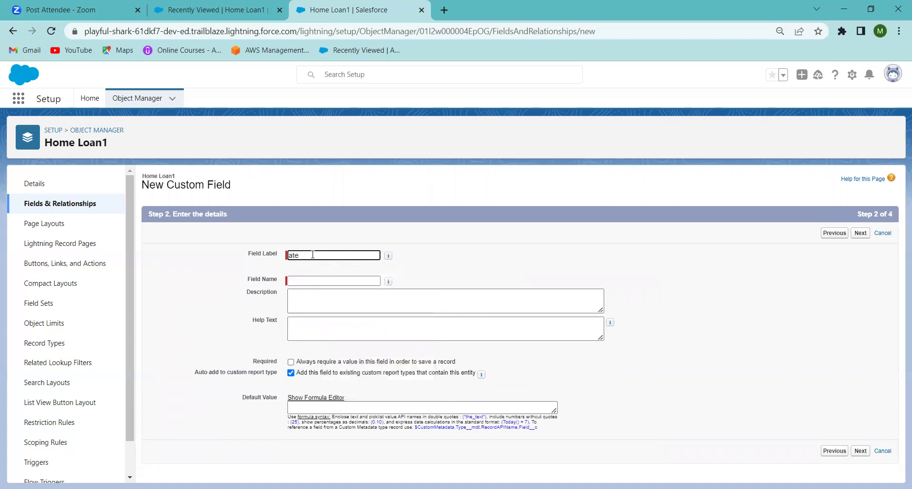
{"action": "type", "text": "D"}
{"action": "type", "text": " o"}
{"action": "type", "text": "Of"}
{"action": "type", "text": " Loan"}
{"action": "type", "text": " S"}
{"action": "type", "text": "anctio"}
{"action": "type", "text": "ns"}
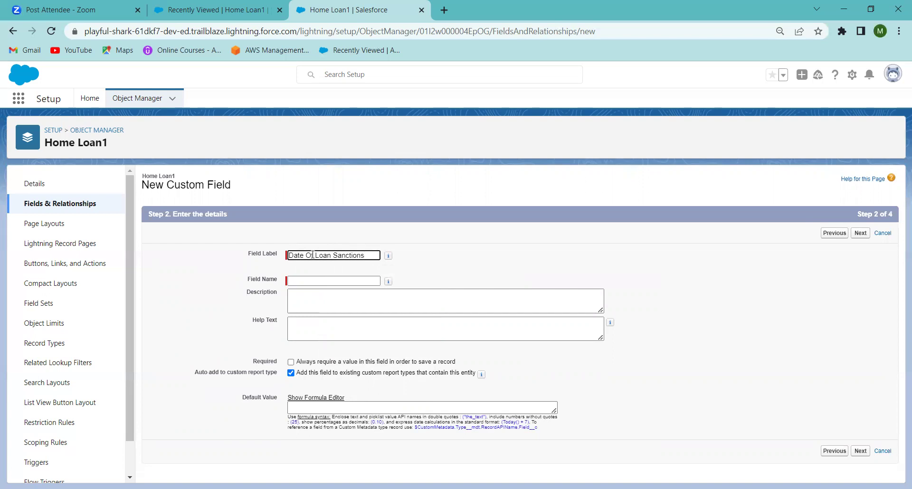
{"action": "left_click", "coordinate": [309, 280]}
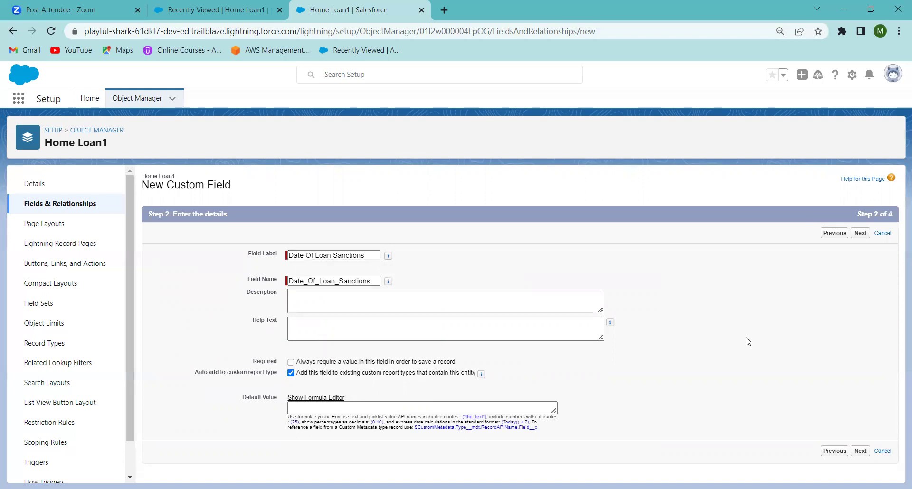
- Make the Date Of Loan Sanctions field required, then save it with the default access and layout and begin another field
{"action": "left_click", "coordinate": [290, 362]}
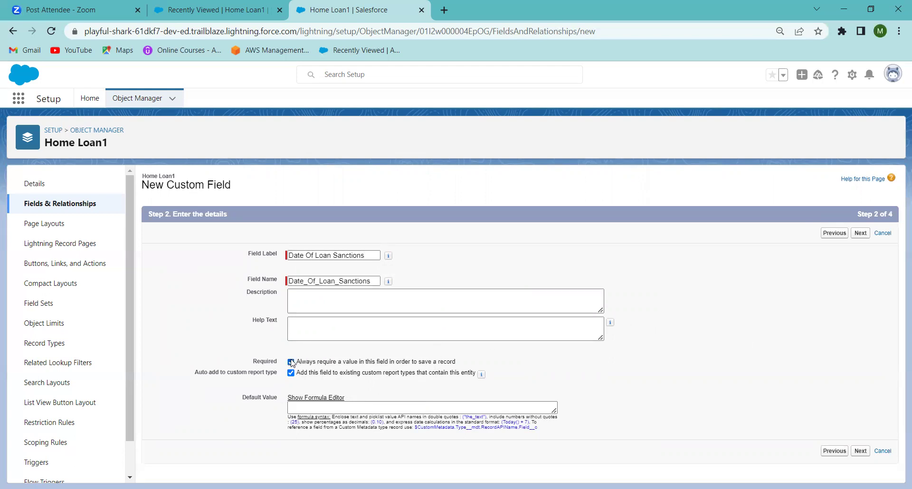
{"action": "left_click", "coordinate": [858, 234]}
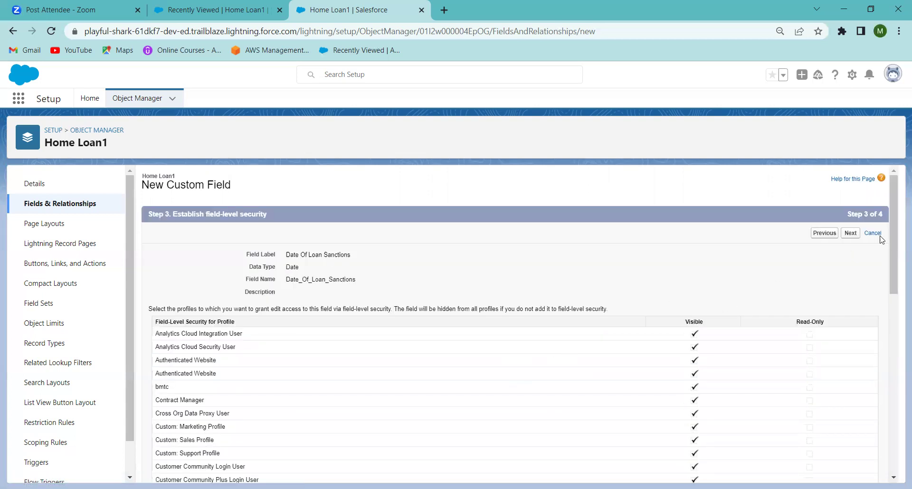
{"action": "left_click", "coordinate": [850, 233]}
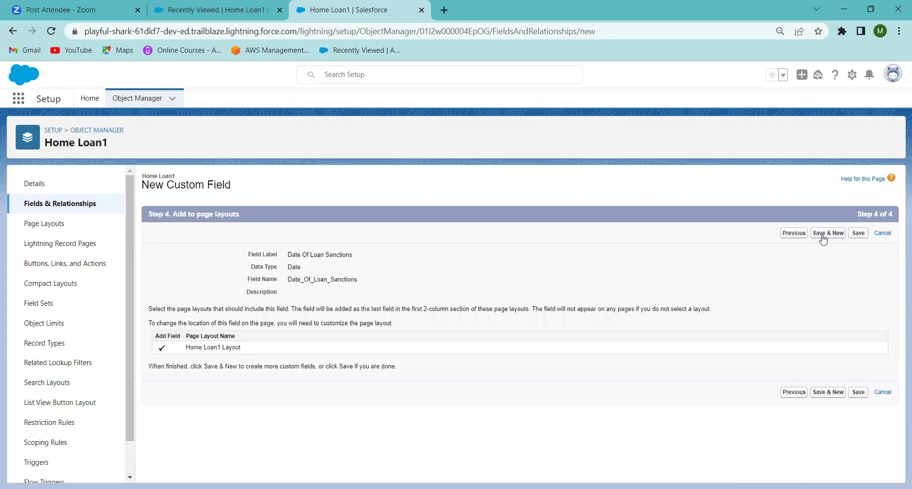
{"action": "left_click", "coordinate": [822, 233]}
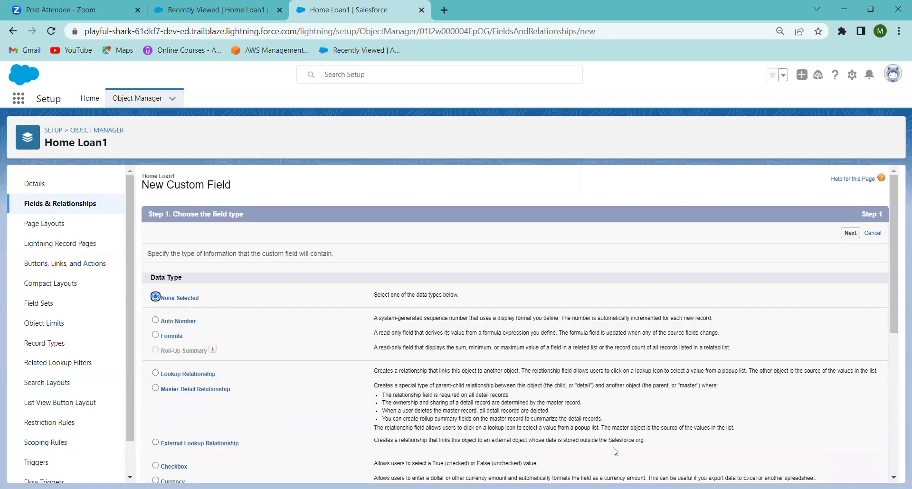
- Choose the Picklist data type for the new custom field and continue to its details
{"action": "left_click", "coordinate": [893, 433]}
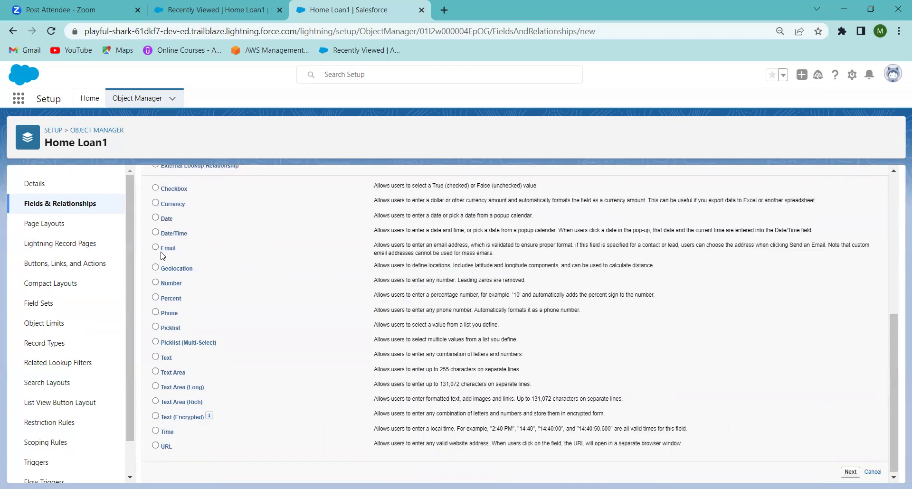
{"action": "left_click_drag", "start_coordinate": [167, 218], "coordinate": [158, 238]}
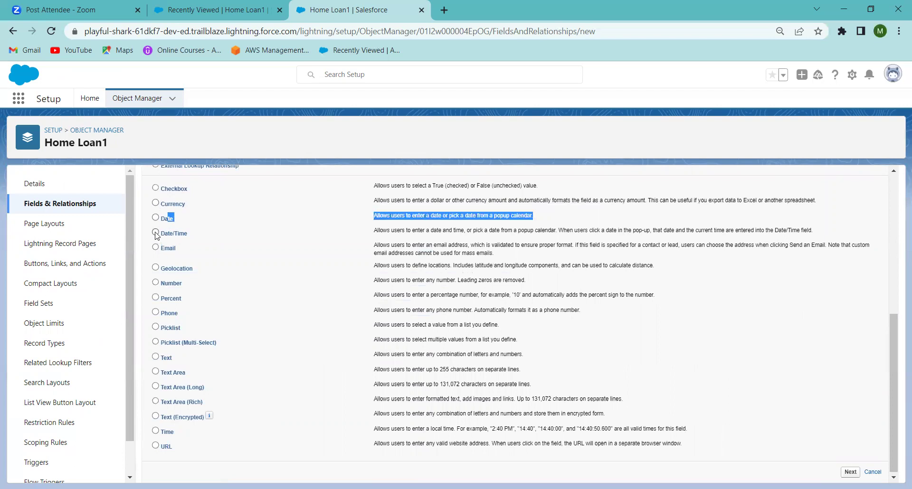
{"action": "left_click", "coordinate": [155, 327]}
{"action": "left_click", "coordinate": [848, 472]}
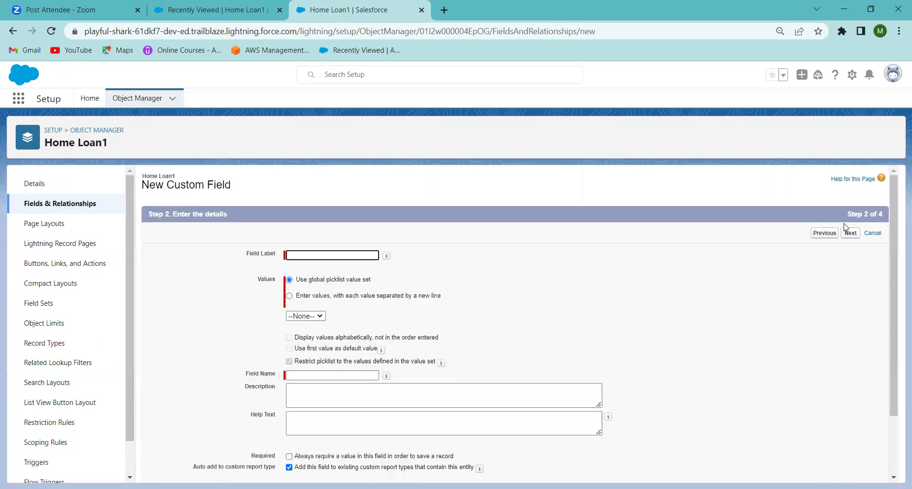
- Set the picklist field's label to Type Of Loans
{"action": "left_click", "coordinate": [325, 252]}
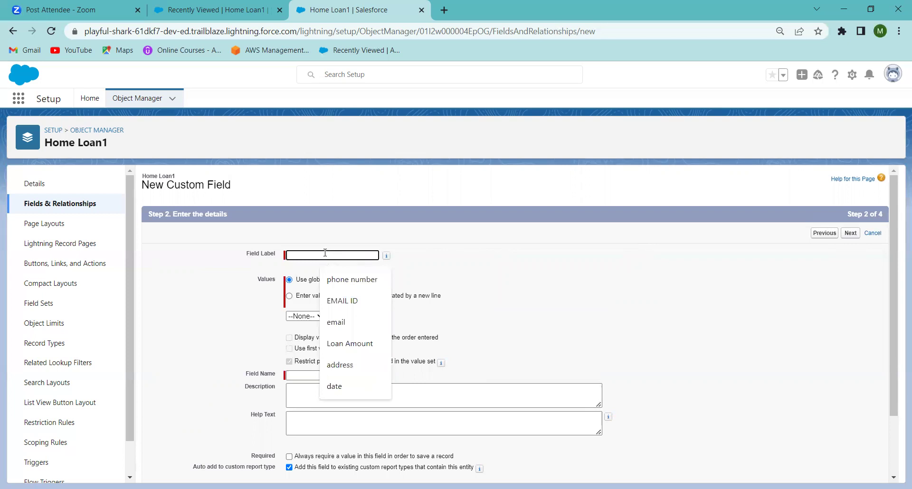
{"action": "type", "text": "T"}
{"action": "key", "text": "BackSpace"}
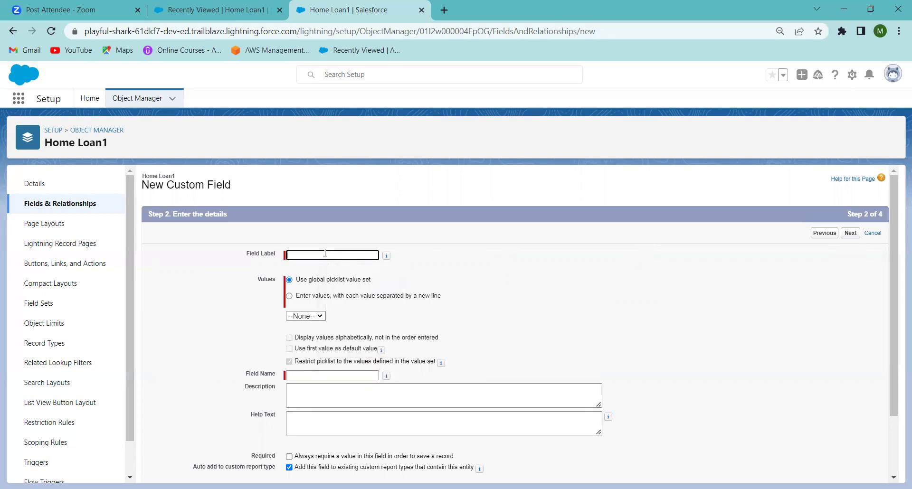
{"action": "type", "text": "Type"}
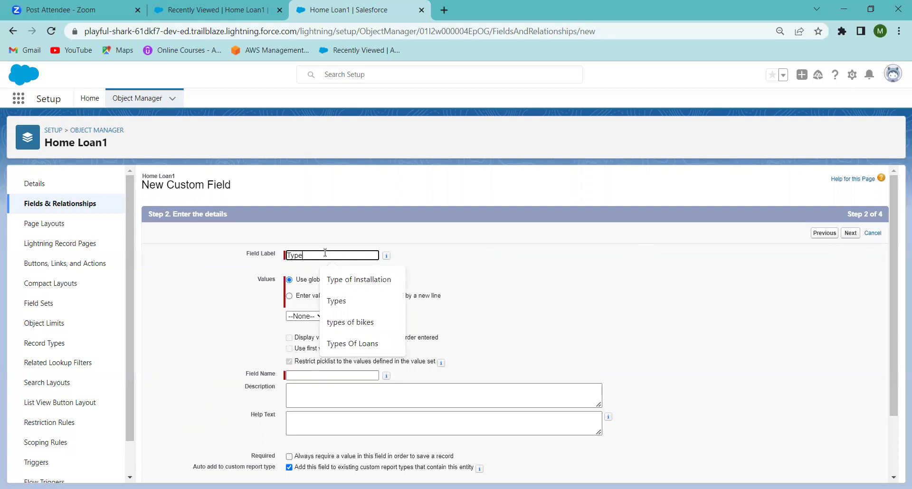
{"action": "type", "text": " Of"}
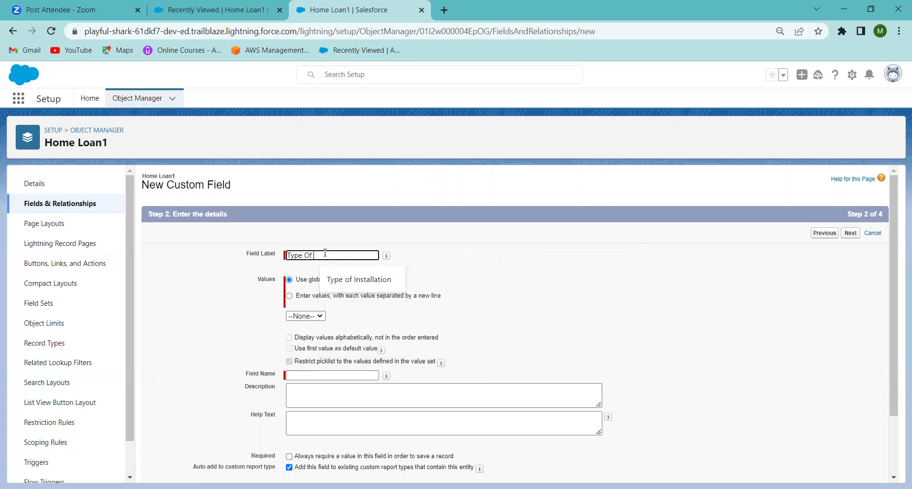
{"action": "type", "text": " LOA"}
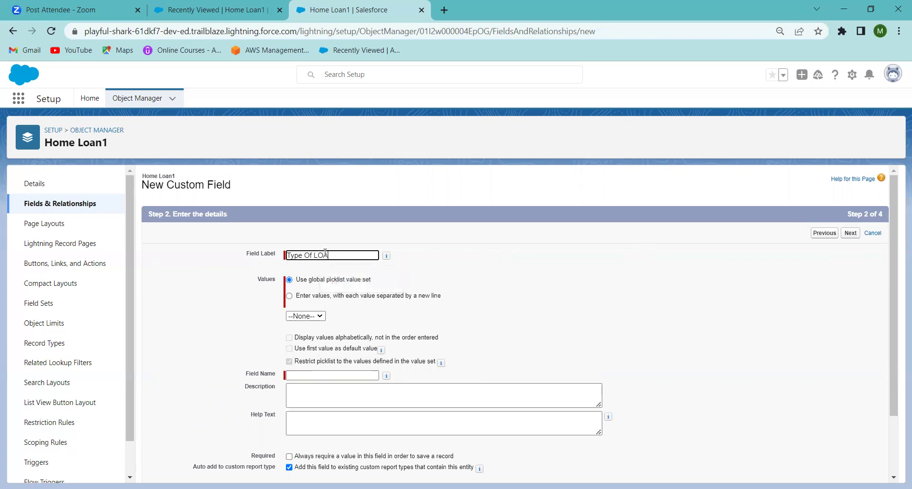
{"action": "key", "text": "BackSpace"}
{"action": "key", "text": "BackSpace"}
{"action": "type", "text": "oans"}
- Switch the picklist to manually entered values, one per line, and start the list with Agriculture
{"action": "left_click", "coordinate": [289, 296]}
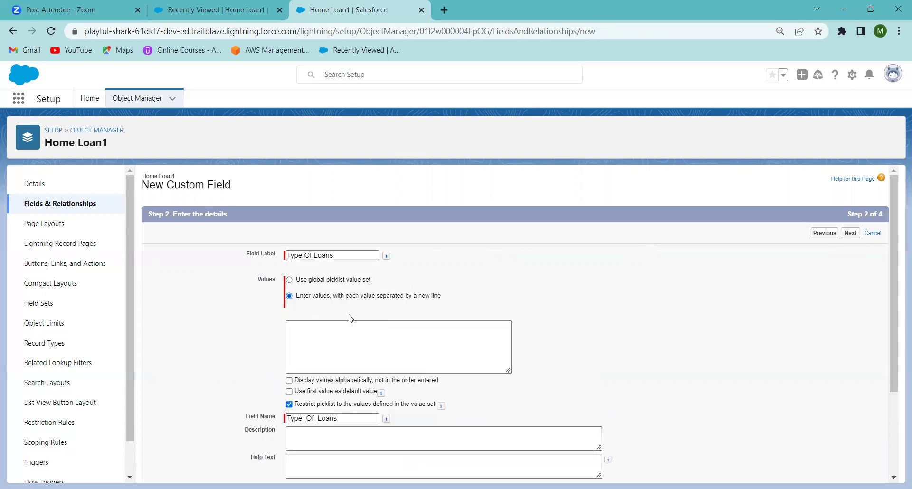
{"action": "left_click", "coordinate": [301, 330]}
{"action": "type", "text": "agr"}
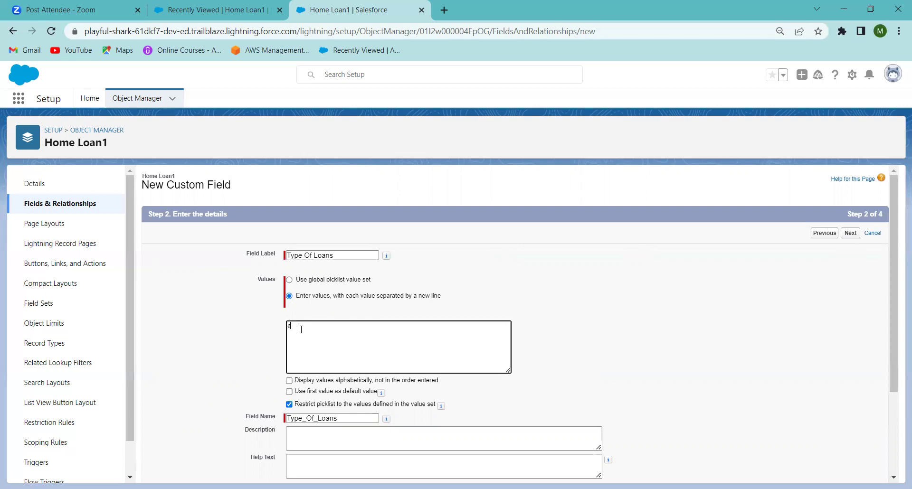
{"action": "type", "text": "ic"}
{"action": "key", "text": "BackSpace"}
{"action": "key", "text": "BackSpace"}
{"action": "key", "text": "BackSpace"}
{"action": "key", "text": "BackSpace"}
{"action": "key", "text": "BackSpace"}
{"action": "type", "text": "Agriculture"}
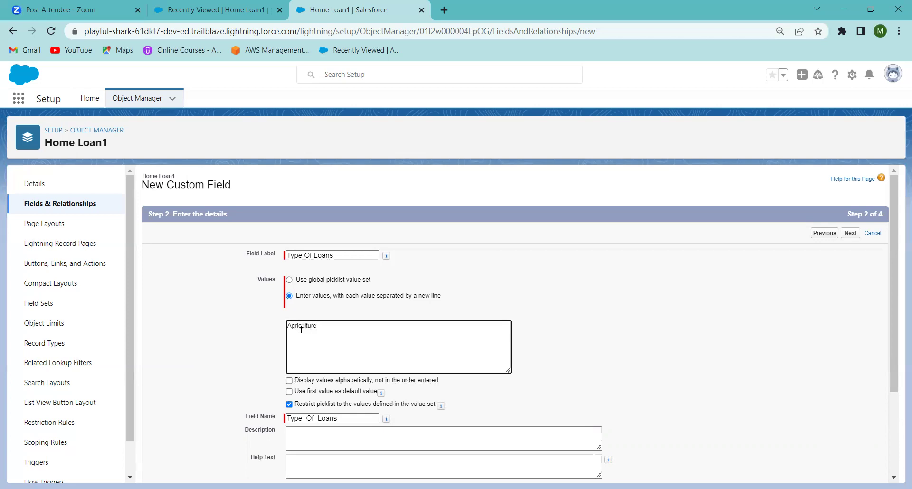
- Complete the first picklist value as Agriculture loan and add Home Loan, Property loan and others on separate lines
{"action": "type", "text": " loan HOME"}
{"action": "key", "text": "BackSpace"}
{"action": "key", "text": "BackSpace"}
{"action": "key", "text": "BackSpace"}
{"action": "type", "text": "OM"}
{"action": "key", "text": "BackSpace"}
{"action": "key", "text": "BackSpace"}
{"action": "type", "text": "ome Loan PROPE"}
{"action": "key", "text": "BackSpace"}
{"action": "key", "text": "BackSpace"}
{"action": "key", "text": "BackSpace"}
{"action": "key", "text": "BackSpace"}
{"action": "type", "text": "roperty"}
{"action": "type", "text": " loan "}
{"action": "type", "text": "others"}
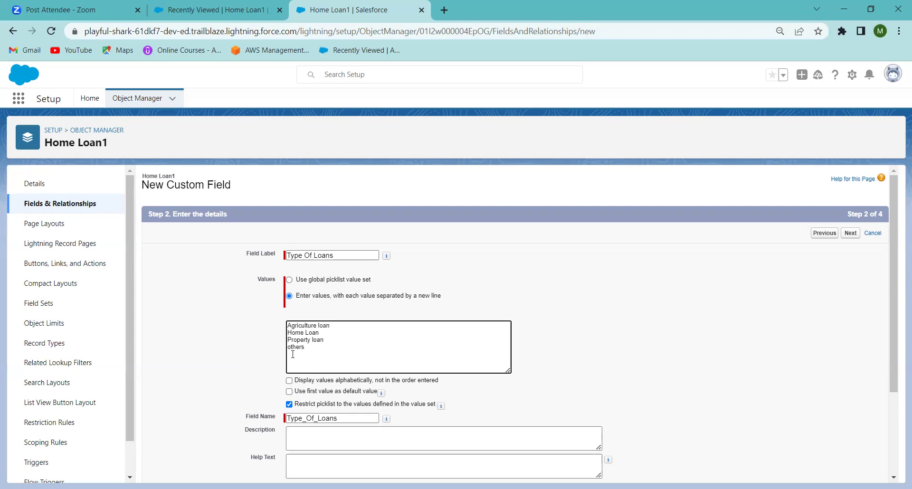
- Capitalize the last picklist value as Others and continue to field-level security
{"action": "left_click", "coordinate": [290, 346]}
{"action": "key", "text": "BackSpace"}
{"action": "type", "text": "O"}
{"action": "left_click", "coordinate": [849, 234]}
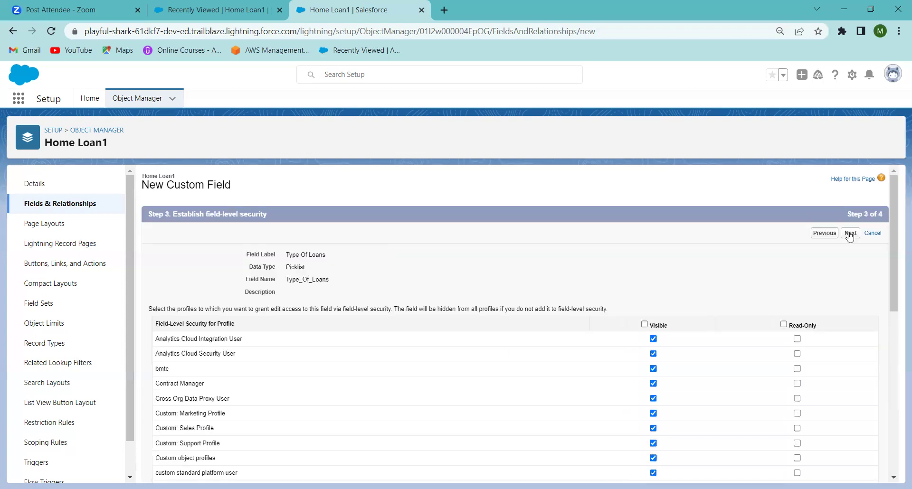
- Save the Type Of Loans field with visibility for all profiles on the Home Loan1 Layout and begin another field
{"action": "left_click", "coordinate": [645, 325]}
{"action": "left_click", "coordinate": [850, 233]}
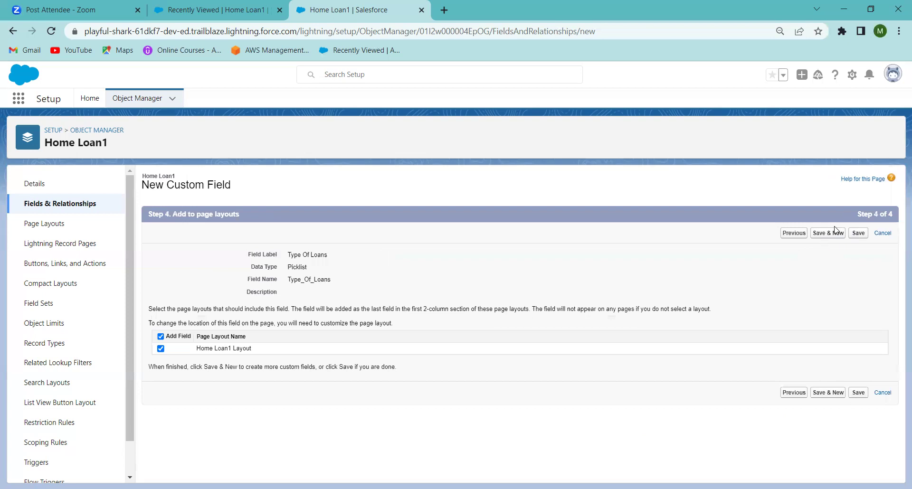
{"action": "left_click", "coordinate": [828, 234]}
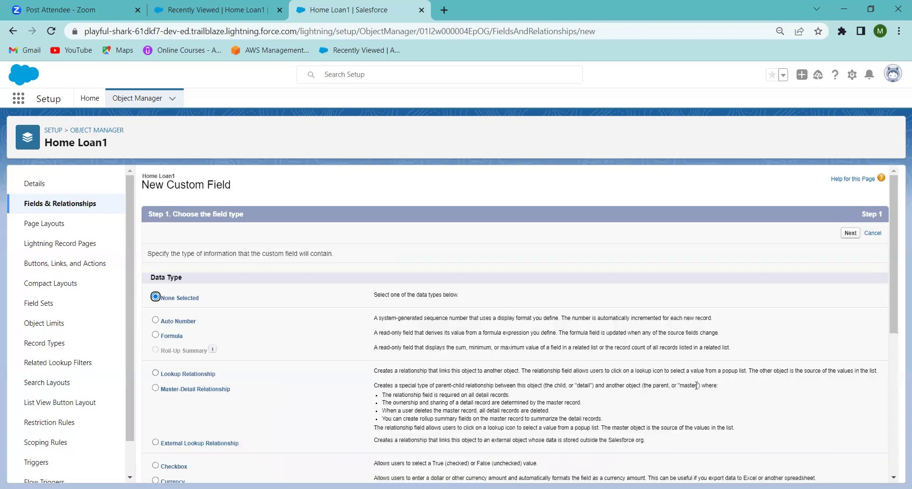
- Choose the Currency data type for the new field and label it Loan Amount, with the field name filled from the label
{"action": "left_click", "coordinate": [891, 396]}
{"action": "scroll", "coordinate": [892, 396], "scroll_direction": "down", "scroll_amount": 2}
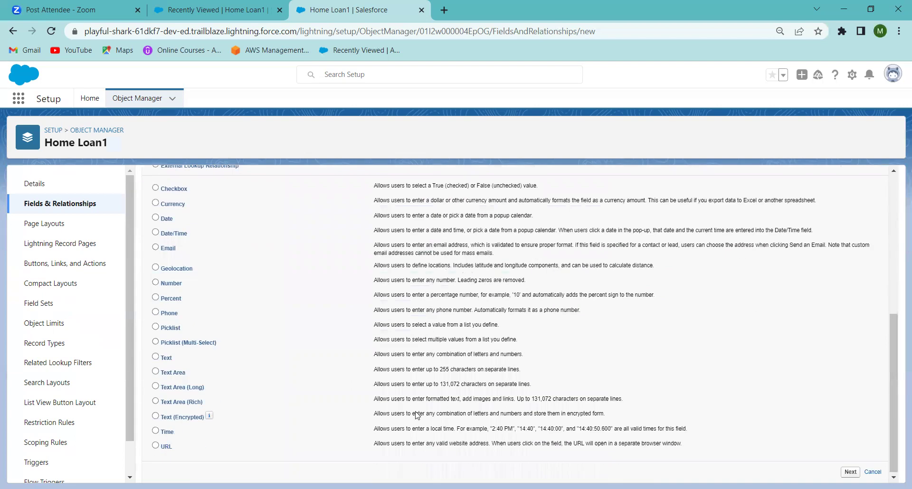
{"action": "left_click", "coordinate": [156, 203]}
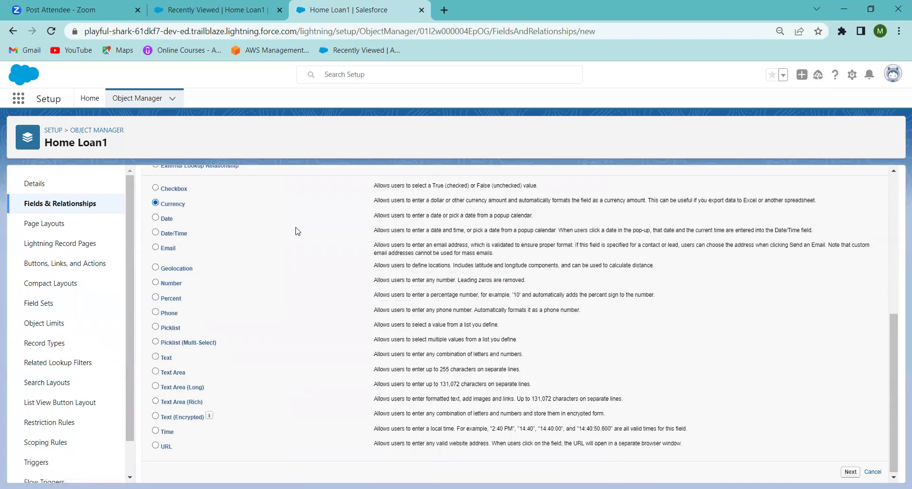
{"action": "left_click", "coordinate": [850, 472]}
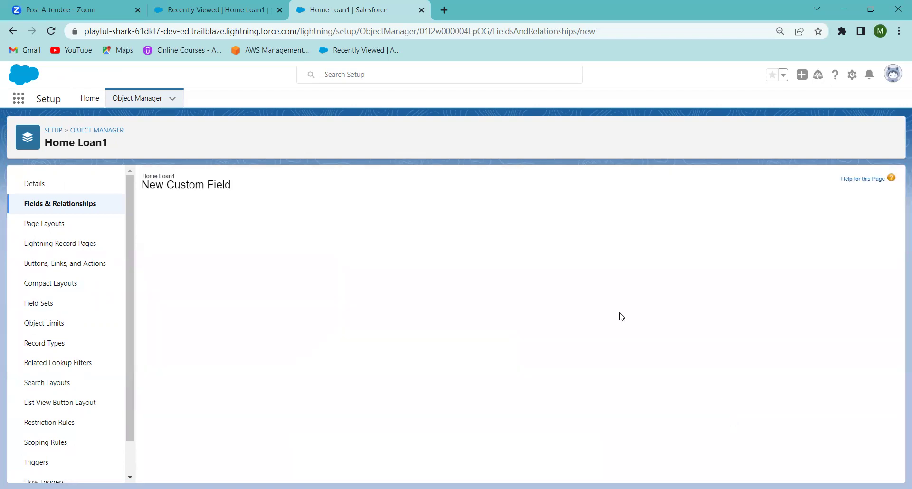
{"action": "left_click", "coordinate": [292, 276]}
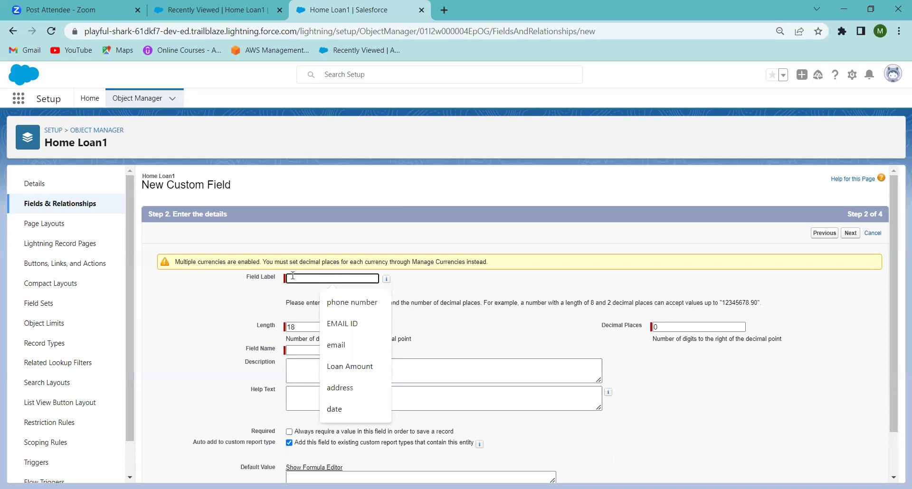
{"action": "key", "text": "Escape"}
{"action": "type", "text": "L"}
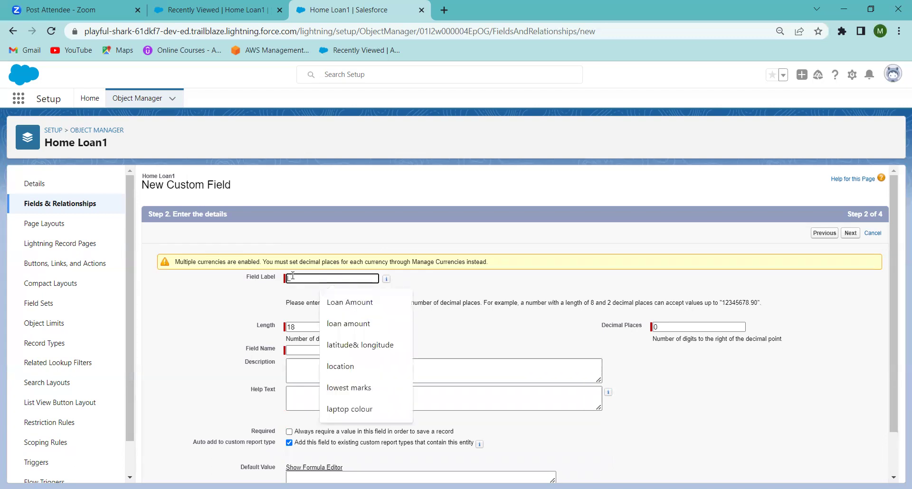
{"action": "type", "text": "oan"}
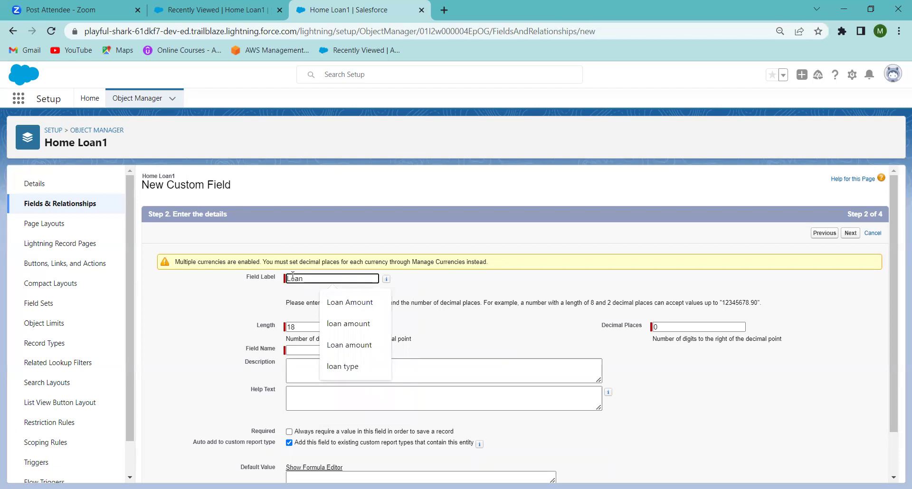
{"action": "left_click", "coordinate": [346, 304]}
{"action": "left_click", "coordinate": [309, 351]}
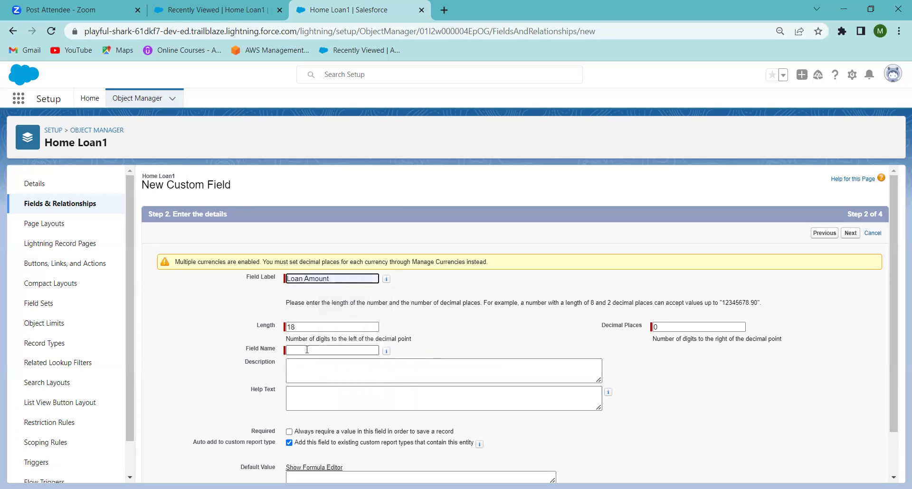
- Make Loan Amount a required field, save it on the Home Loan1 Layout and begin another field
{"action": "left_click", "coordinate": [288, 431]}
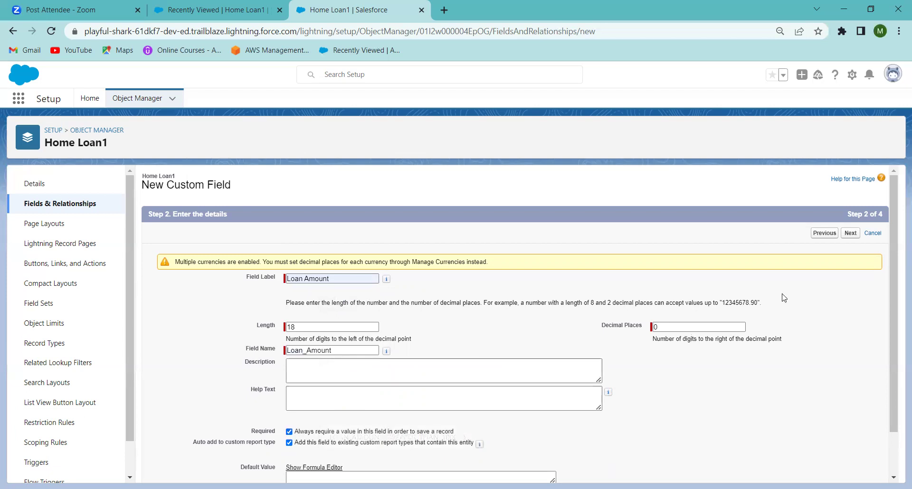
{"action": "left_click", "coordinate": [850, 233]}
{"action": "left_click", "coordinate": [851, 232]}
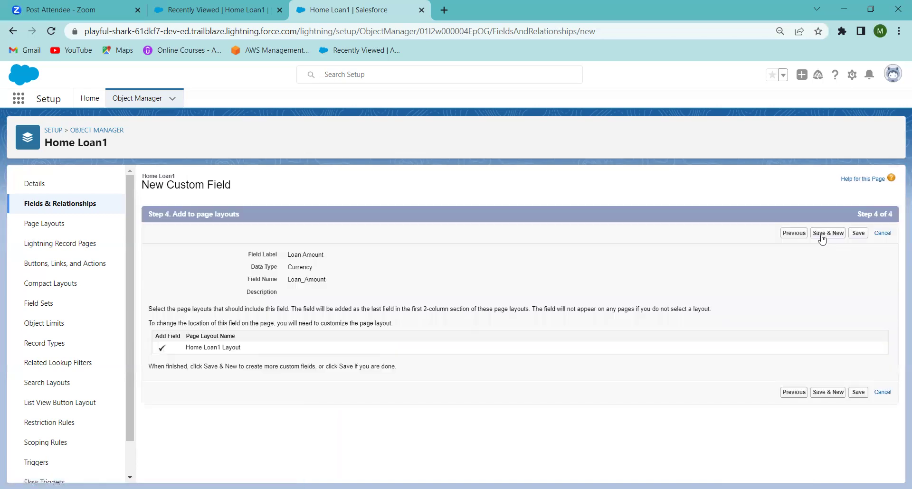
{"action": "left_click", "coordinate": [822, 237]}
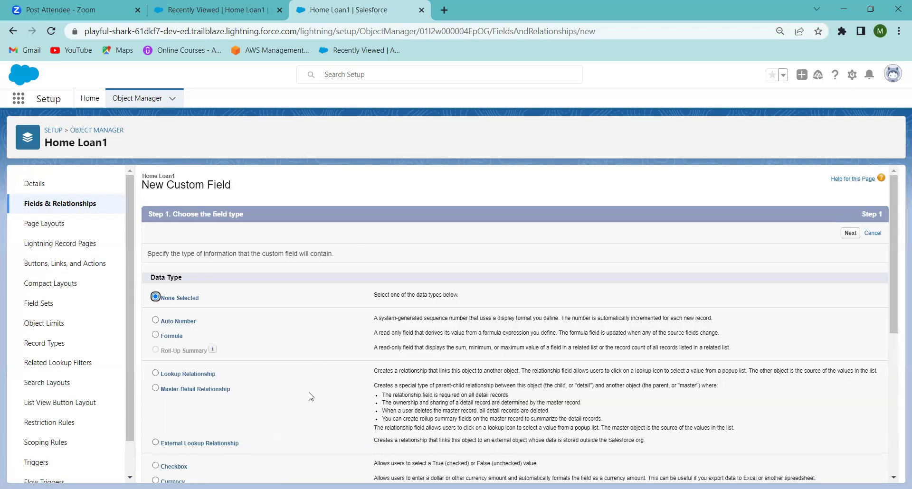
- Choose the Email data type for the new field and label it Customer Email, with the field name filled from the label
{"action": "left_click", "coordinate": [893, 449]}
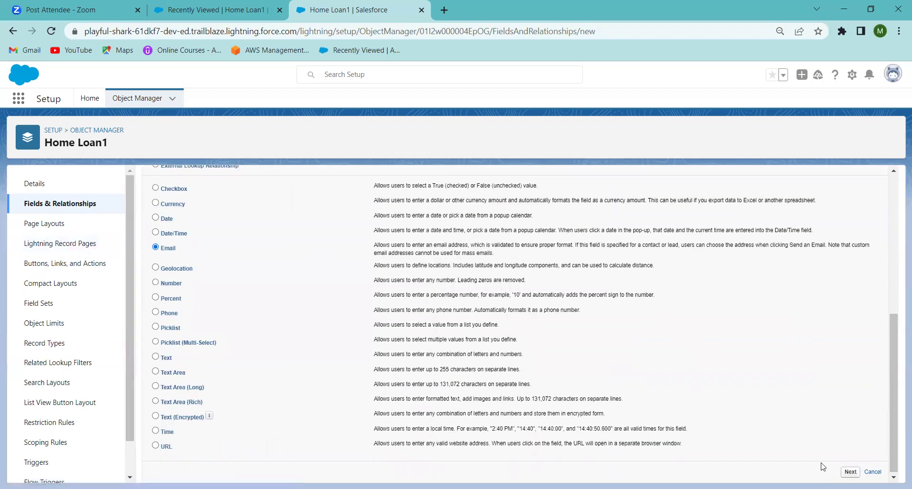
{"action": "left_click", "coordinate": [849, 471]}
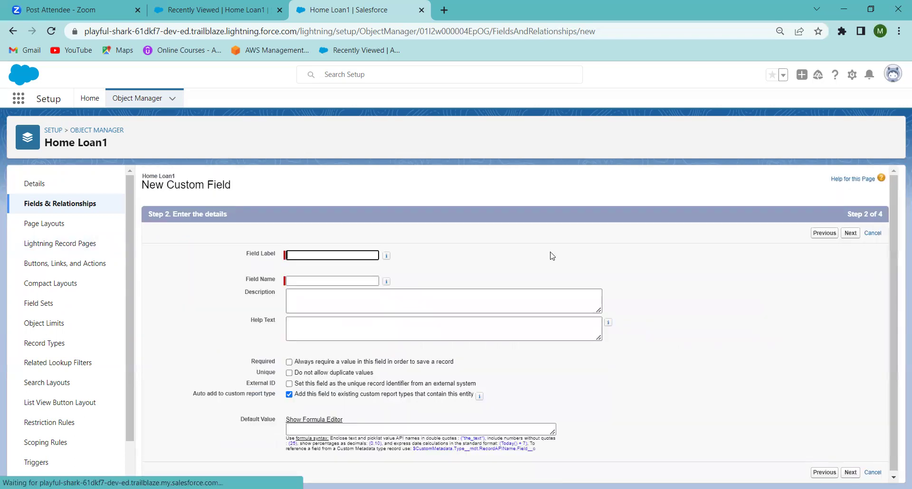
{"action": "left_click", "coordinate": [314, 252]}
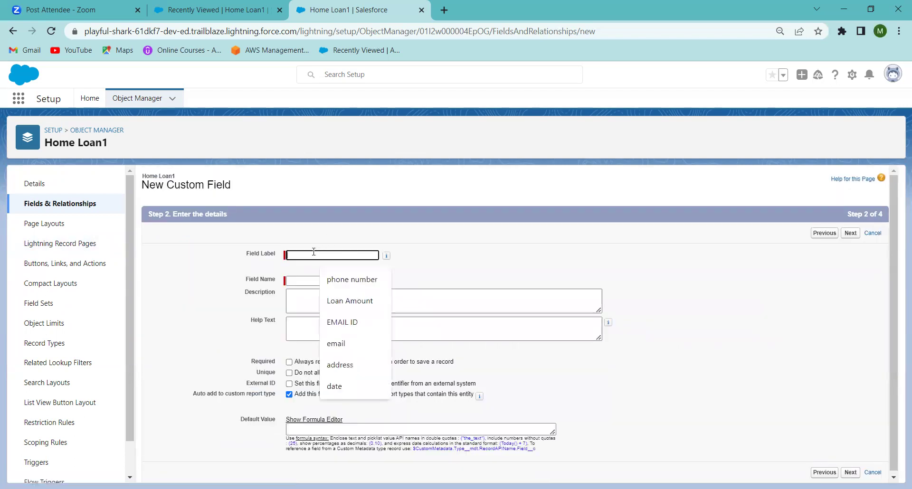
{"action": "type", "text": "C"}
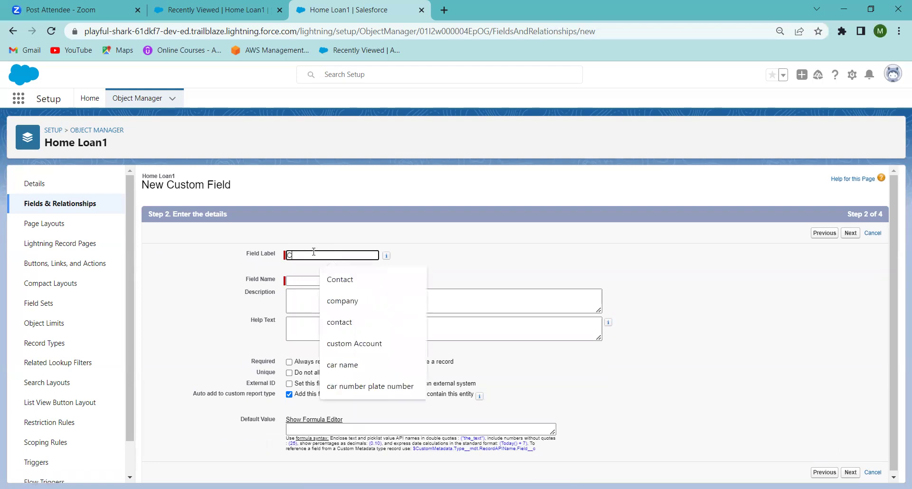
{"action": "type", "text": "ustom"}
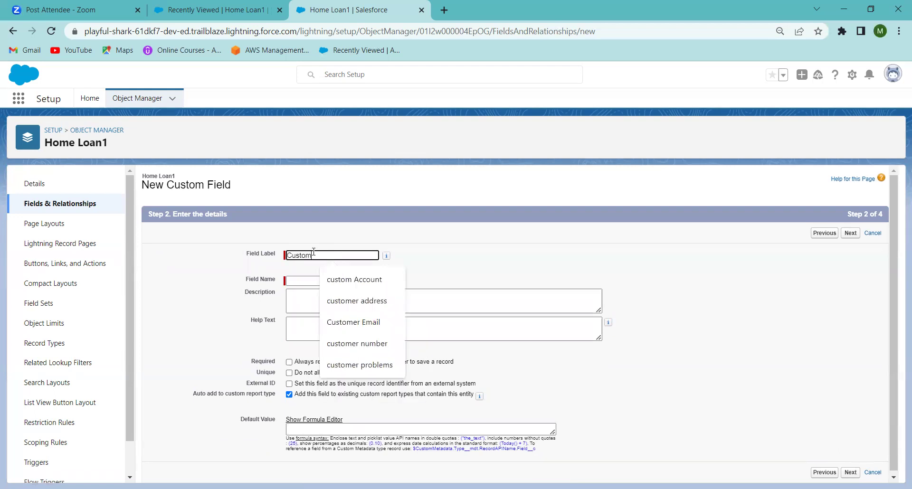
{"action": "type", "text": "er email"}
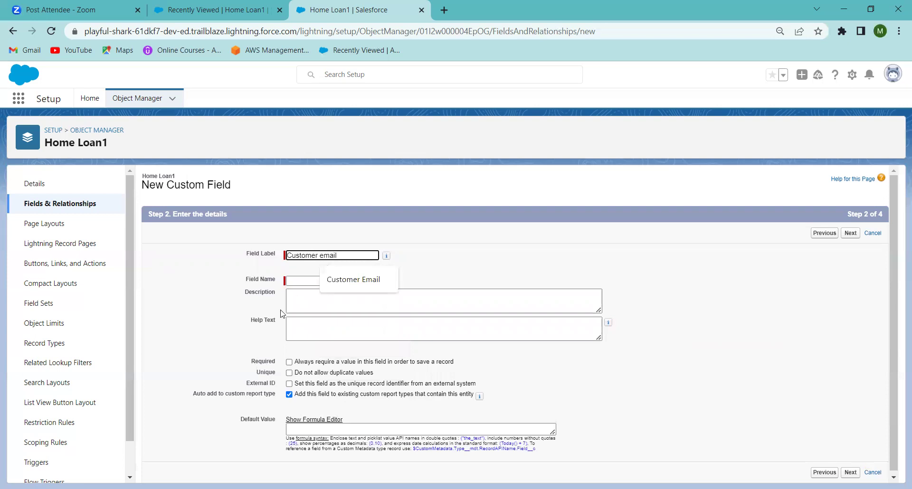
{"action": "left_click", "coordinate": [357, 281]}
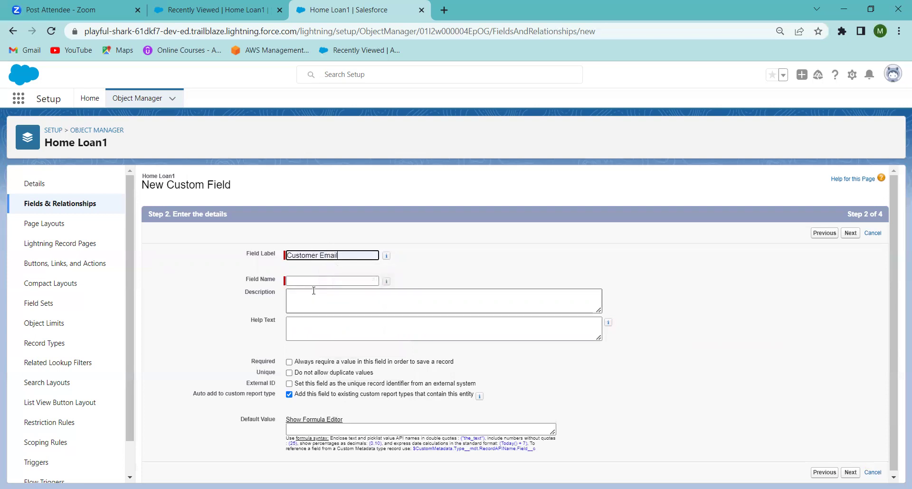
{"action": "left_click", "coordinate": [304, 281]}
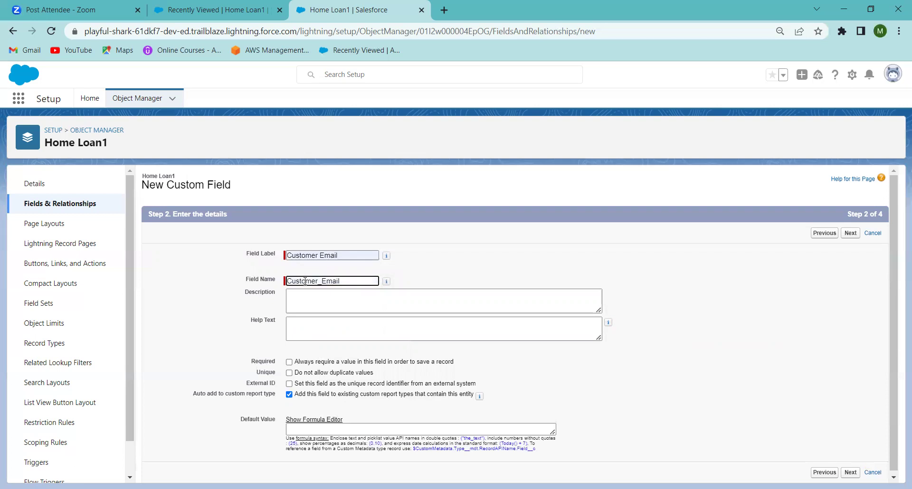
- Make Customer Email a required field, save it on the Home Loan1 Layout and begin another field
{"action": "left_click", "coordinate": [288, 363]}
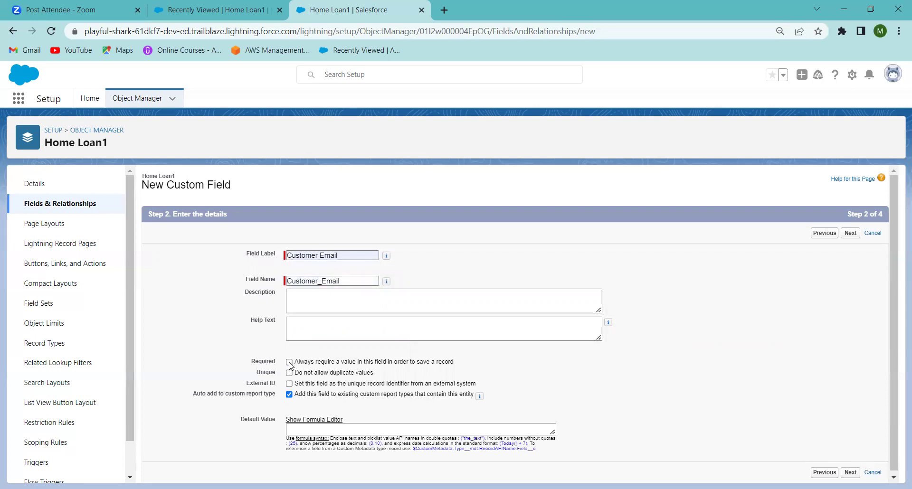
{"action": "left_click", "coordinate": [845, 235]}
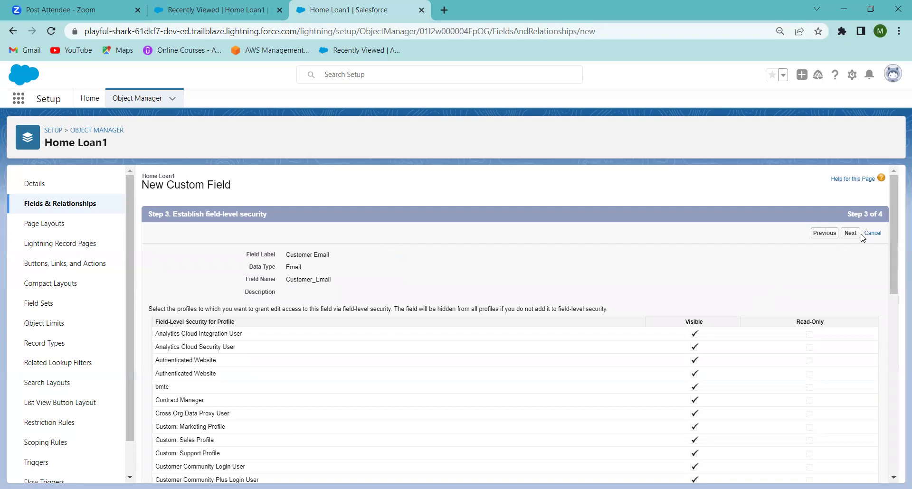
{"action": "left_click", "coordinate": [851, 233]}
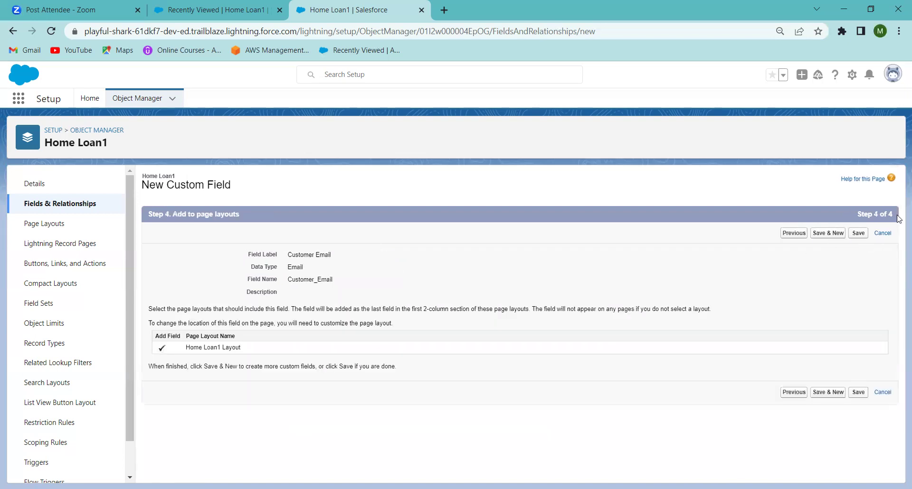
{"action": "left_click", "coordinate": [823, 235]}
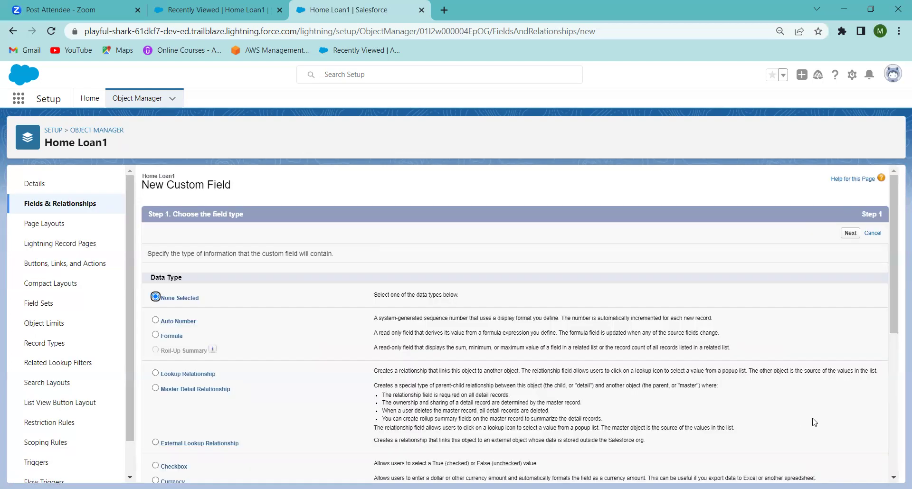
- Choose the Text Area (Rich) data type for the new field and label it Details Loans
{"action": "left_click", "coordinate": [895, 418]}
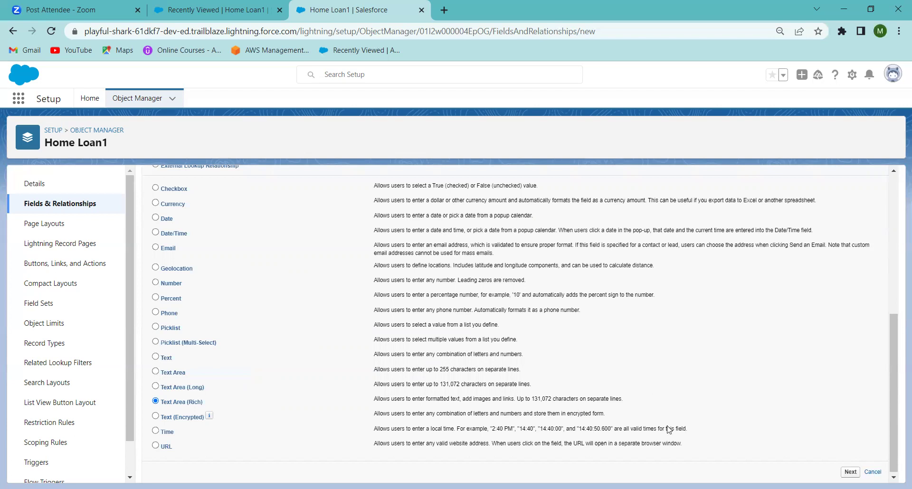
{"action": "left_click", "coordinate": [842, 472]}
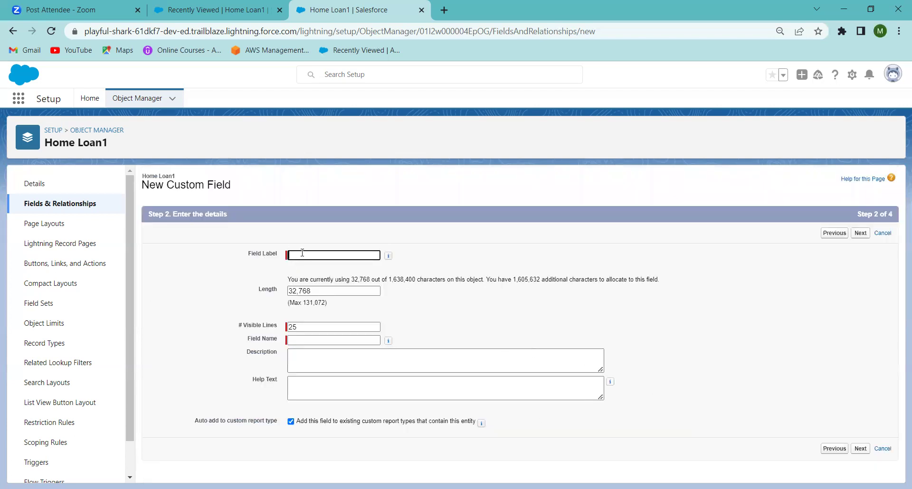
{"action": "left_click", "coordinate": [304, 256]}
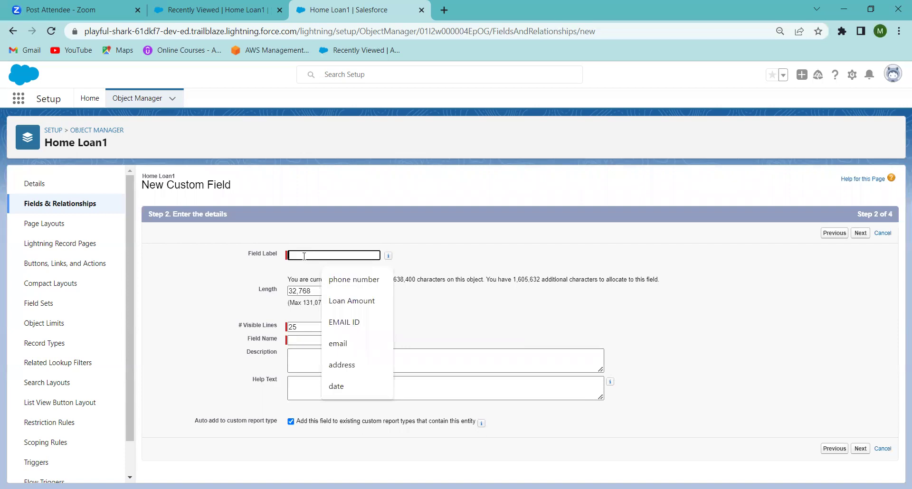
{"action": "type", "text": "detail"}
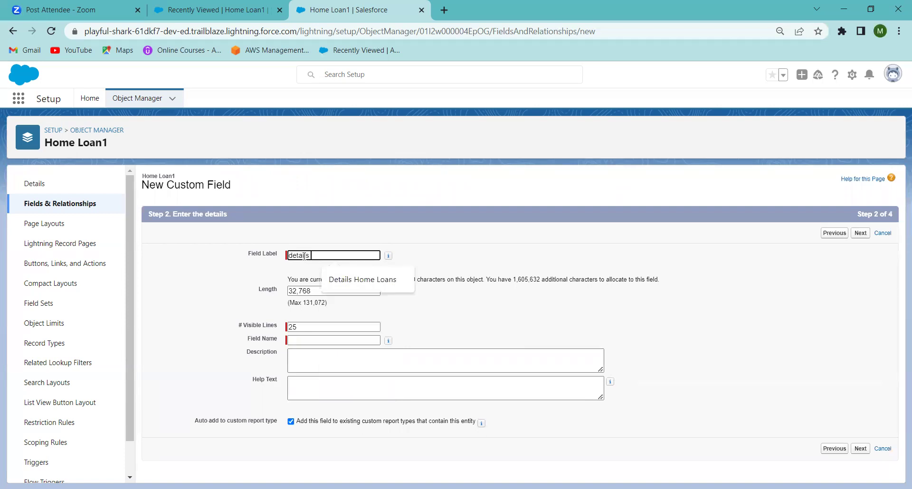
{"action": "type", "text": "s"}
{"action": "left_click", "coordinate": [349, 285]}
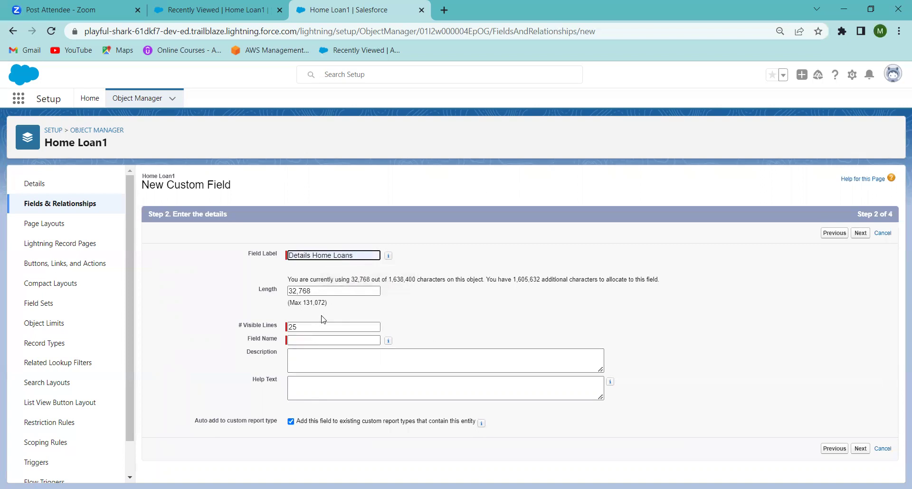
{"action": "double_click", "coordinate": [332, 254]}
{"action": "key", "text": "BackSpace"}
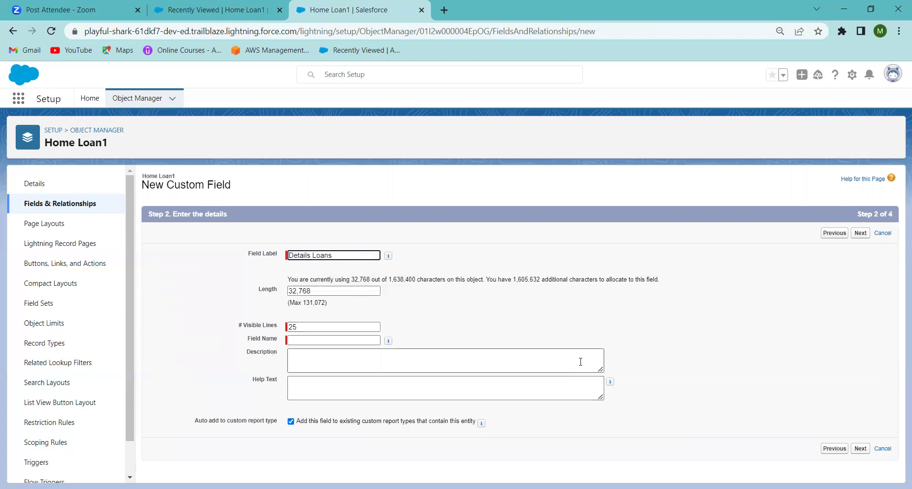
- Save the Details Loans field with profile visibility enabled on the Home Loan1 Layout and begin another field
{"action": "left_click", "coordinate": [861, 234]}
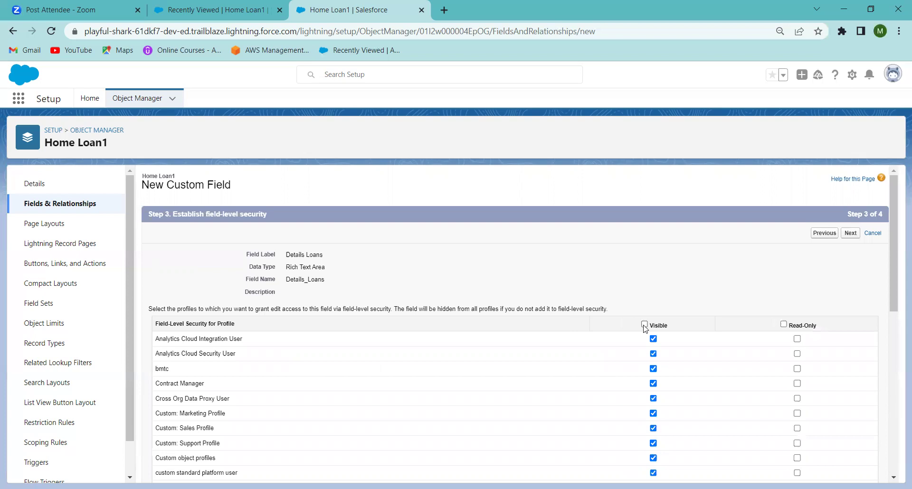
{"action": "left_click", "coordinate": [848, 235]}
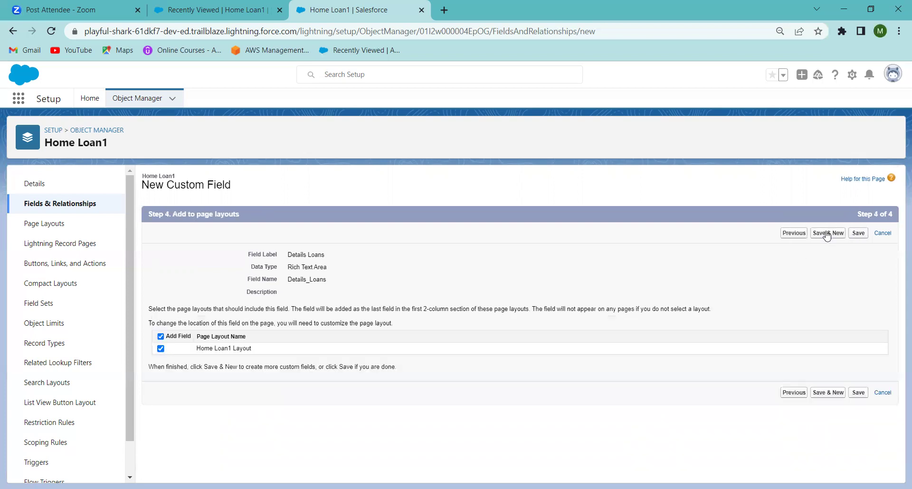
{"action": "left_click", "coordinate": [825, 235]}
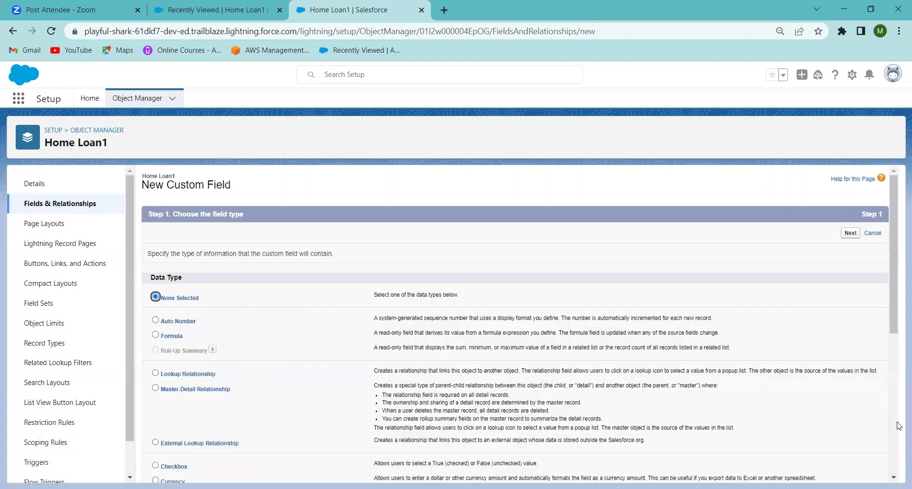
- Choose the Phone data type for the new field and enter customer number as its label
{"action": "left_click", "coordinate": [894, 438]}
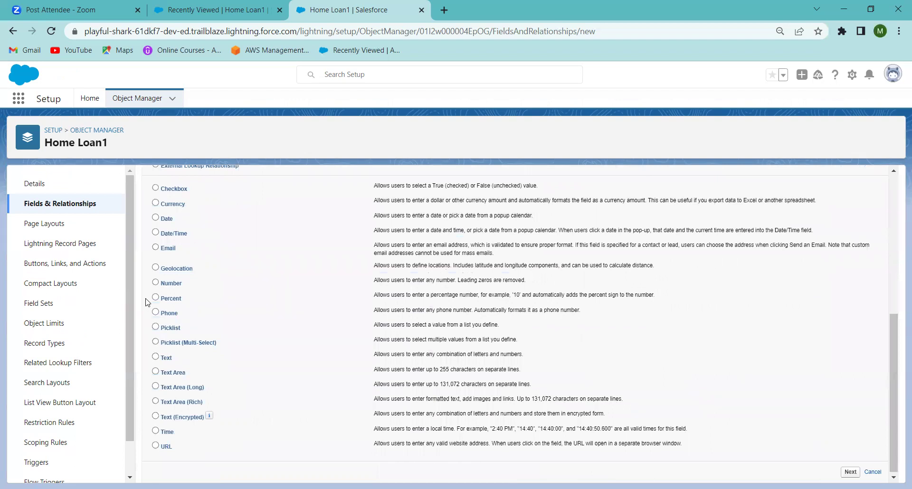
{"action": "left_click", "coordinate": [157, 313]}
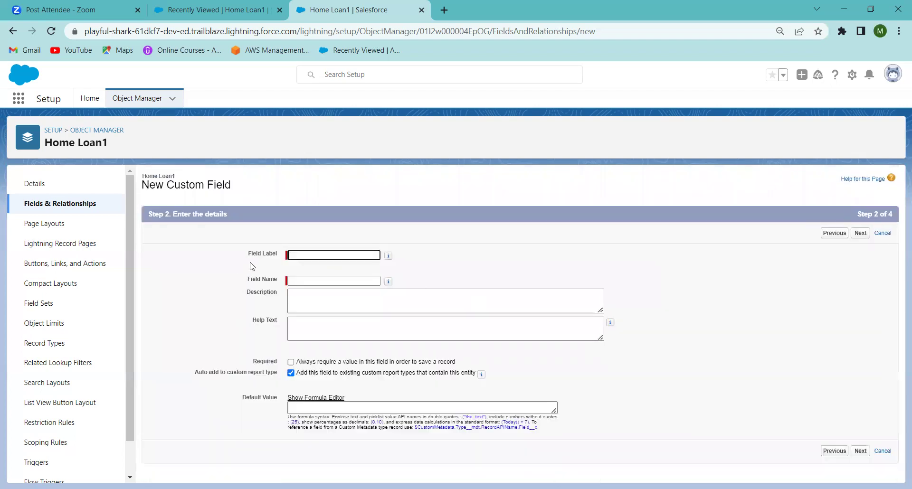
{"action": "left_click", "coordinate": [300, 254]}
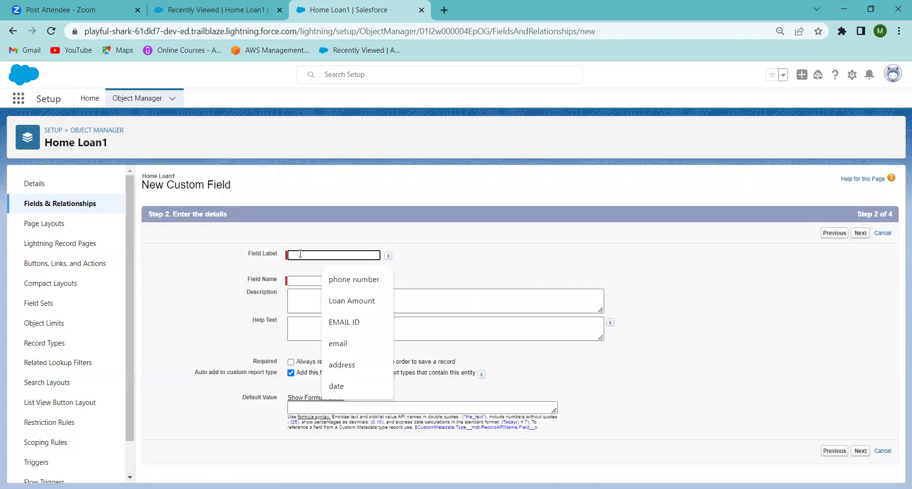
{"action": "type", "text": "custom"}
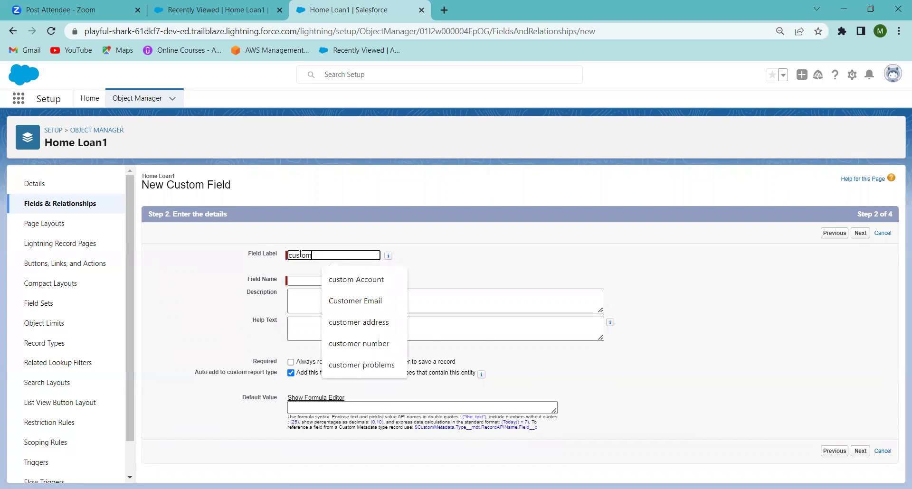
{"action": "type", "text": "er number"}
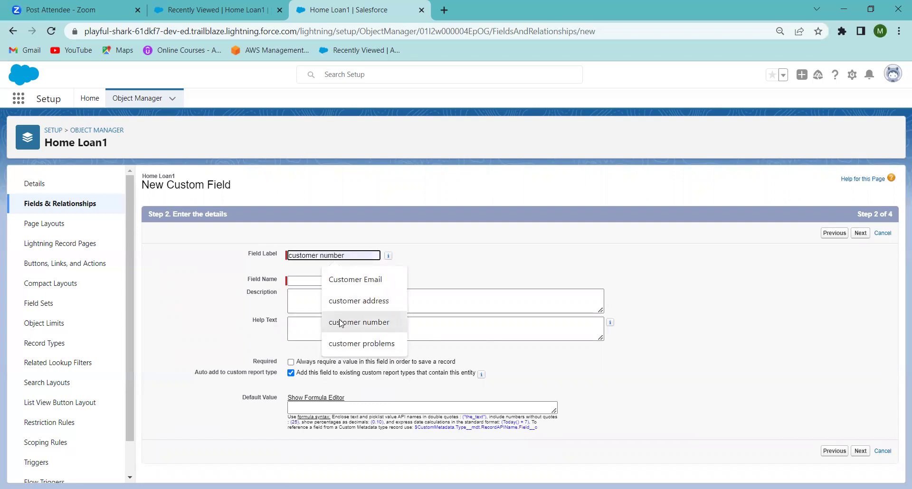
{"action": "left_click", "coordinate": [335, 317]}
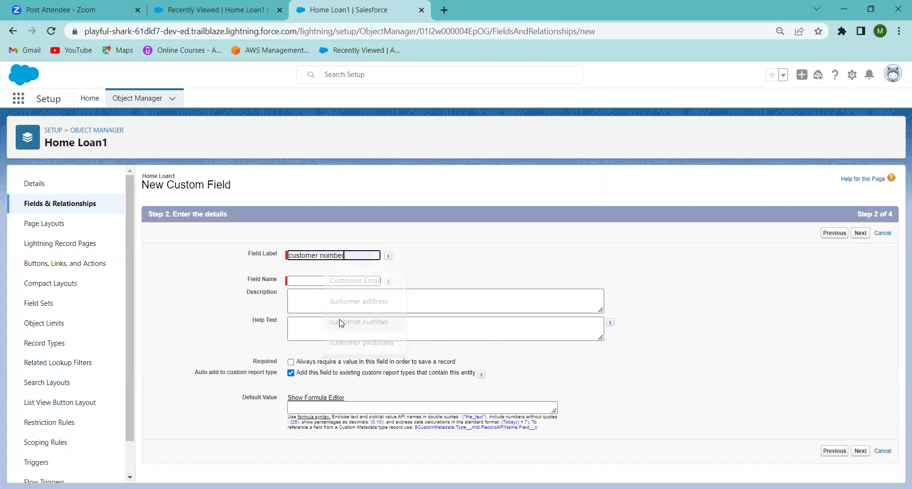
- Change the field label to Customer Phone Number and let the field name fill from the label
{"action": "left_click", "coordinate": [320, 256]}
{"action": "type", "text": "p"}
{"action": "key", "text": "BackSpace"}
{"action": "type", "text": "Phone"}
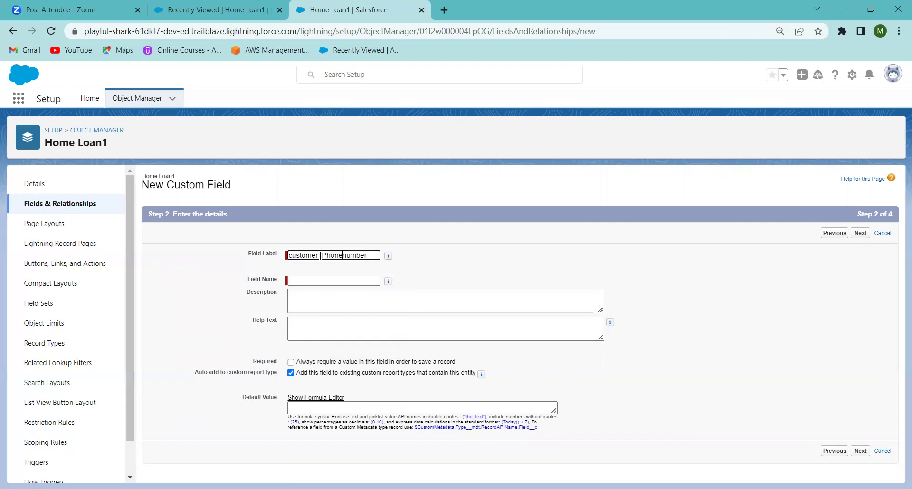
{"action": "left_click", "coordinate": [348, 255]}
{"action": "key", "text": "BackSpace"}
{"action": "type", "text": "N"}
{"action": "left_click", "coordinate": [292, 255]}
{"action": "key", "text": "BackSpace"}
{"action": "type", "text": "C"}
{"action": "left_click", "coordinate": [305, 280]}
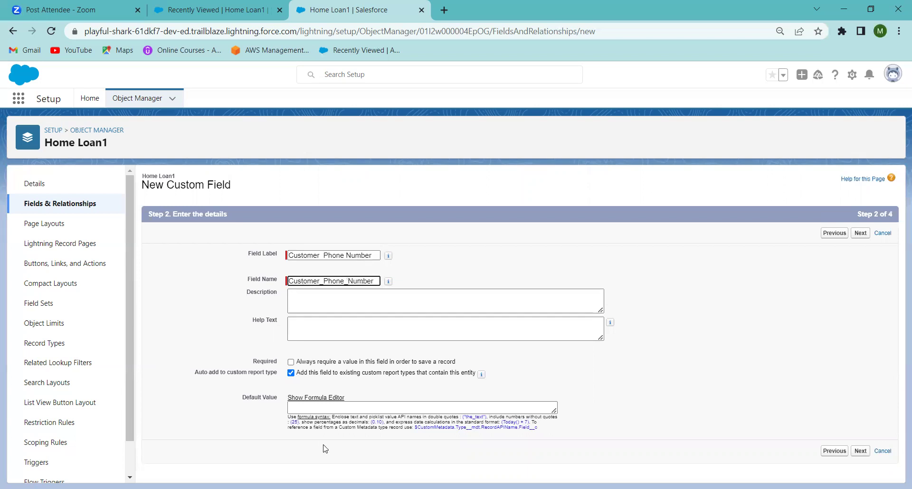
- Make Customer Phone Number a required field, save it on the Home Loan1 Layout and begin another field
{"action": "left_click", "coordinate": [291, 362]}
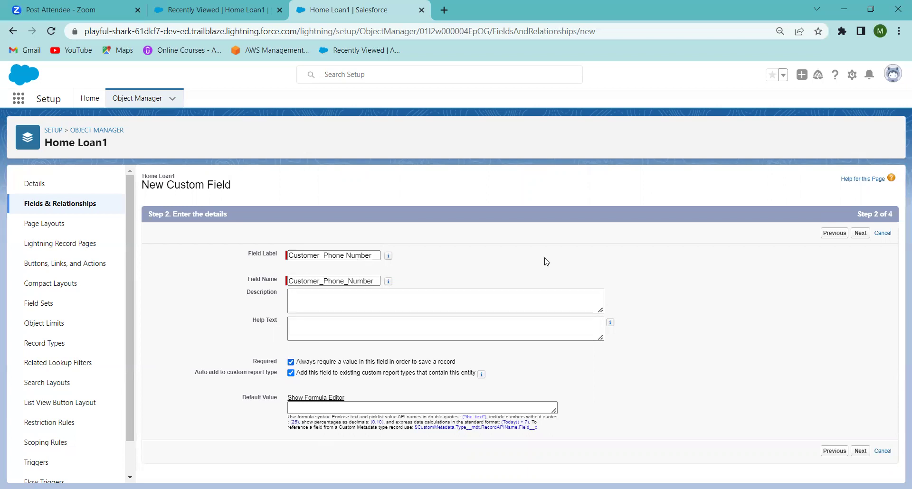
{"action": "left_click", "coordinate": [861, 233]}
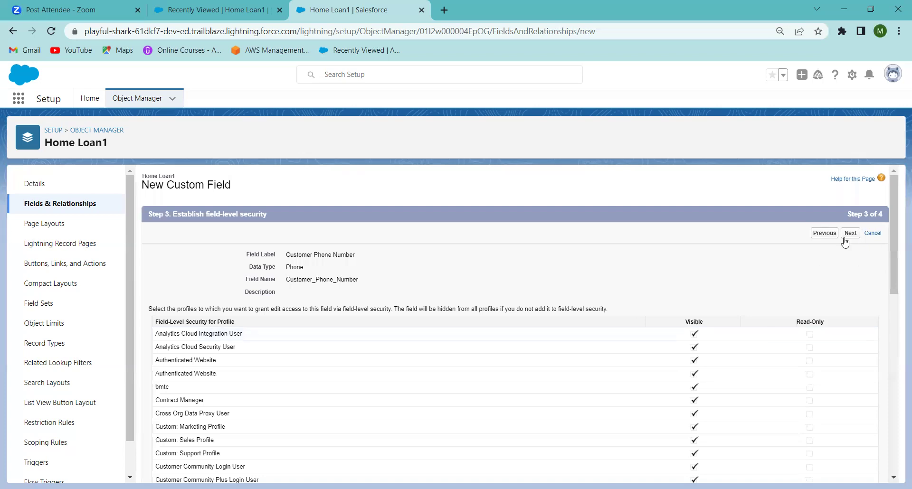
{"action": "left_click", "coordinate": [847, 237]}
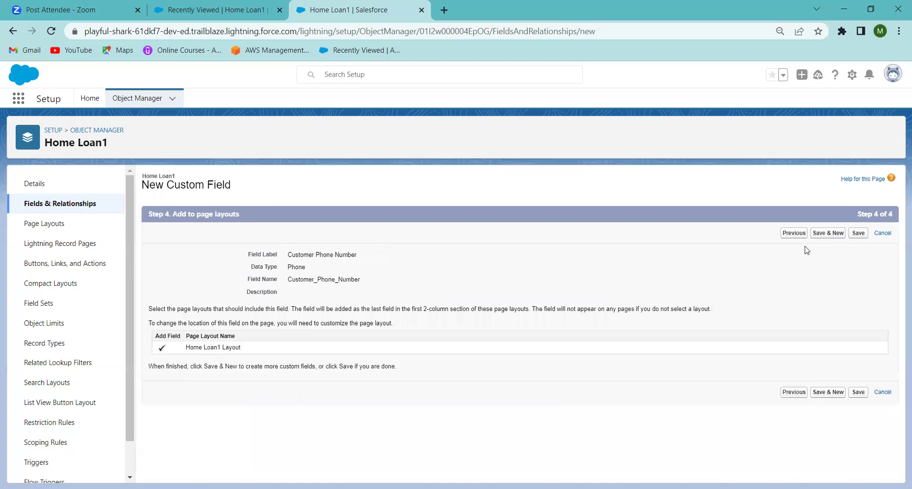
{"action": "left_click", "coordinate": [822, 235]}
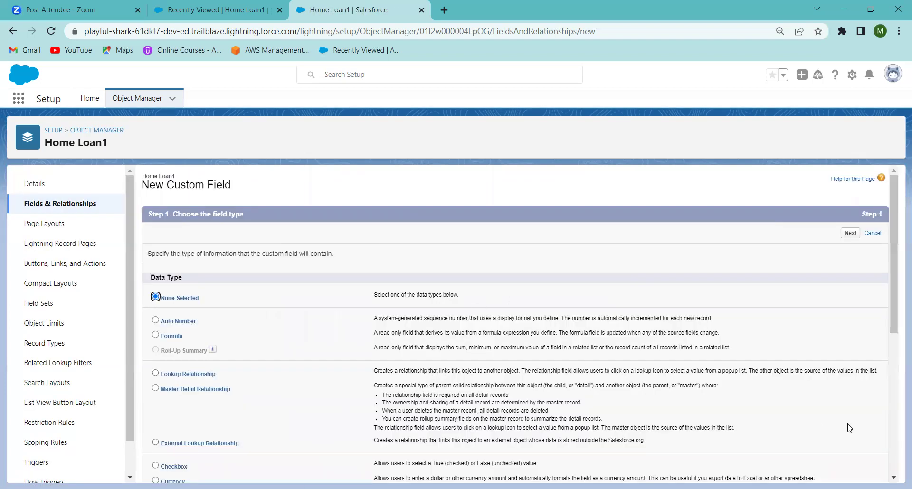
- Choose the Time data type for the new field and continue to its details
{"action": "scroll", "coordinate": [898, 445], "scroll_direction": "down", "scroll_amount": 6}
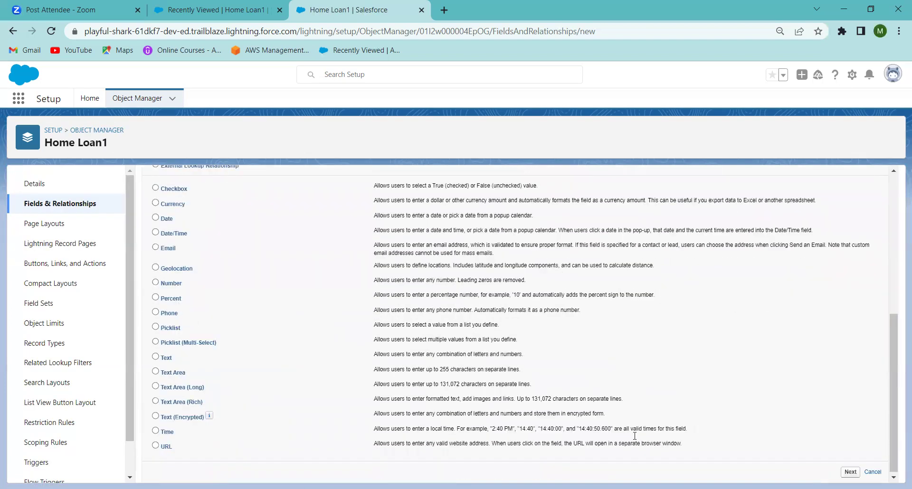
{"action": "left_click", "coordinate": [155, 432]}
{"action": "left_click", "coordinate": [850, 472]}
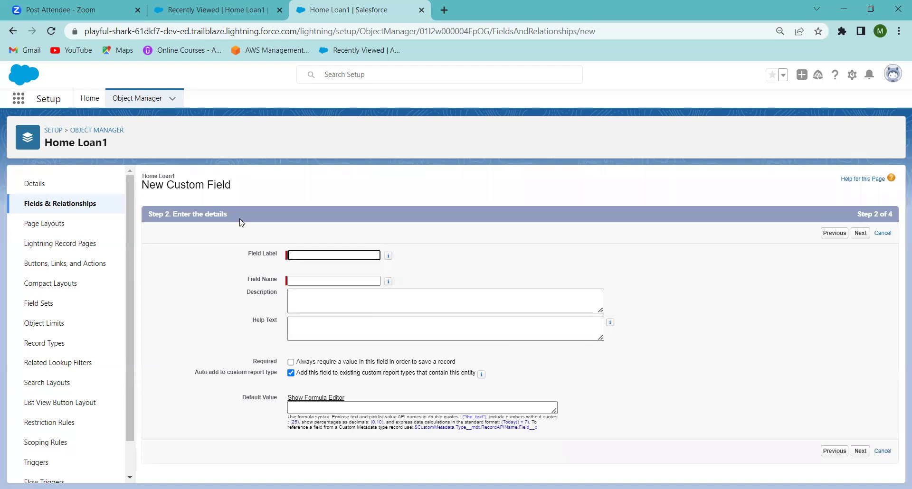
- Label the time field Time Of Loan Sanctions, with the field name filled from the label
{"action": "left_click", "coordinate": [300, 253]}
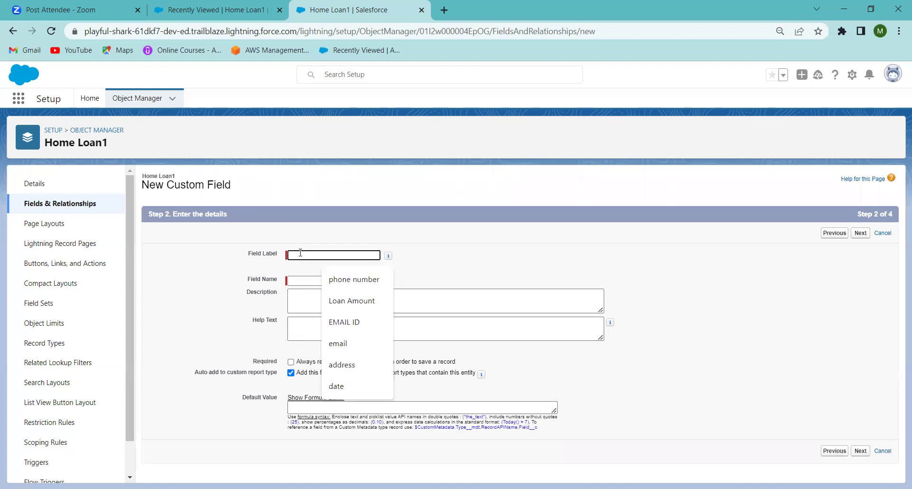
{"action": "type", "text": "TiME"}
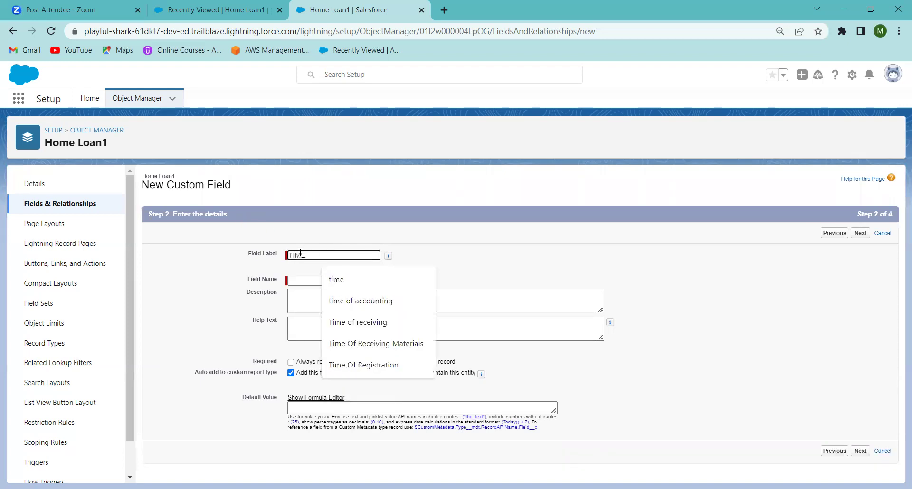
{"action": "key", "text": "BackSpace"}
{"action": "key", "text": "BackSpace"}
{"action": "key", "text": "BackSpace"}
{"action": "type", "text": "i"}
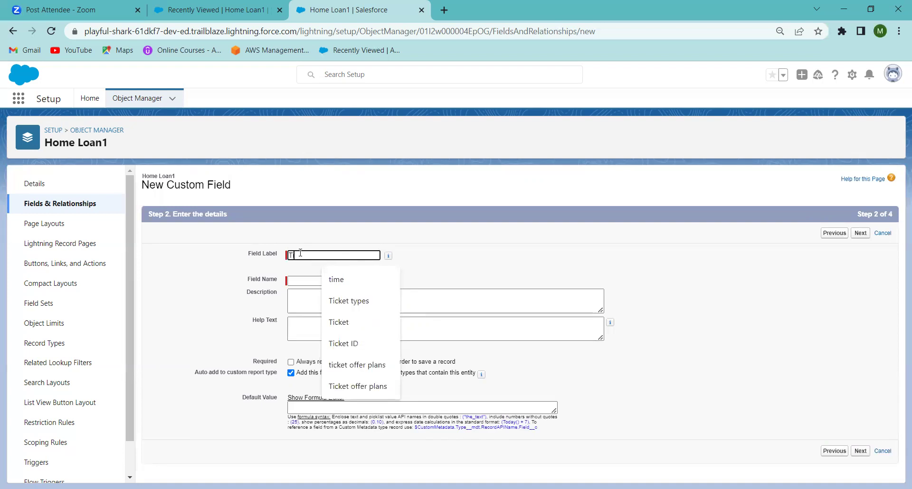
{"action": "type", "text": "me"}
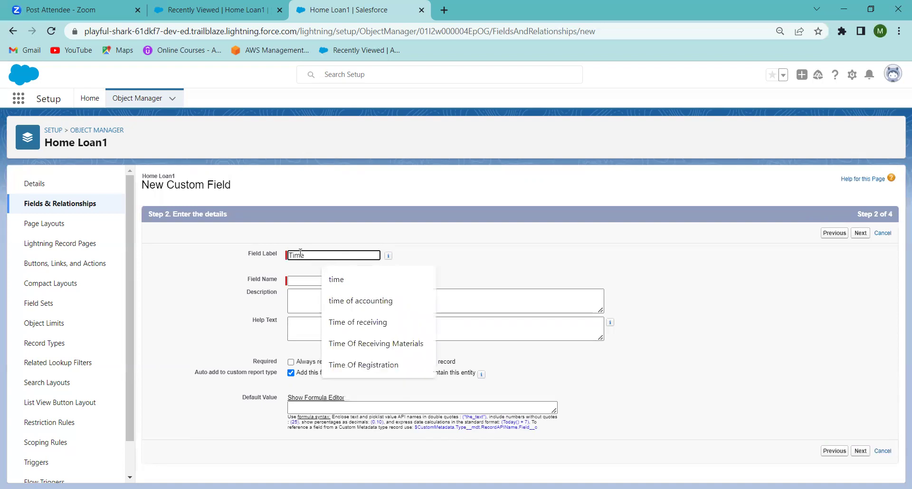
{"action": "type", "text": " of loan"}
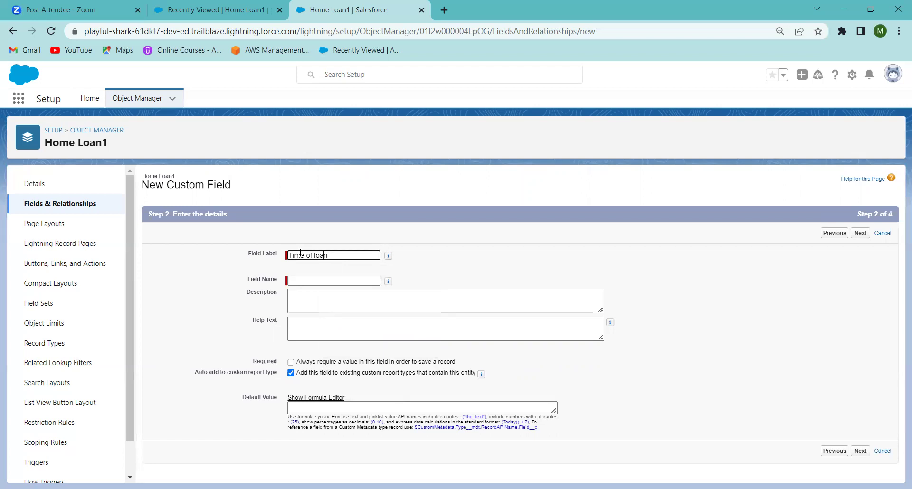
{"action": "key", "text": "BackSpace"}
{"action": "type", "text": "L"}
{"action": "key", "text": "BackSpace"}
{"action": "type", "text": "O"}
{"action": "left_click", "coordinate": [310, 280]}
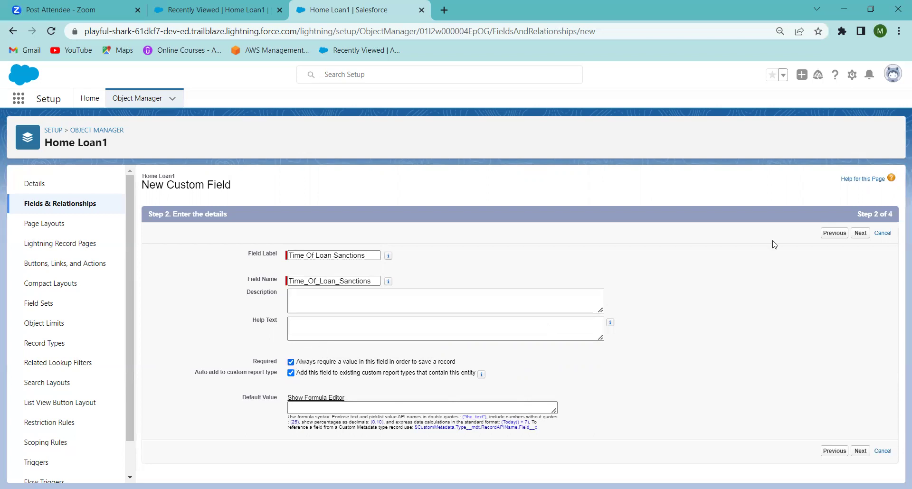
- Make Time Of Loan Sanctions a required field, save it on the Home Loan1 Layout and begin another field
{"action": "left_click", "coordinate": [861, 234]}
{"action": "left_click", "coordinate": [849, 233]}
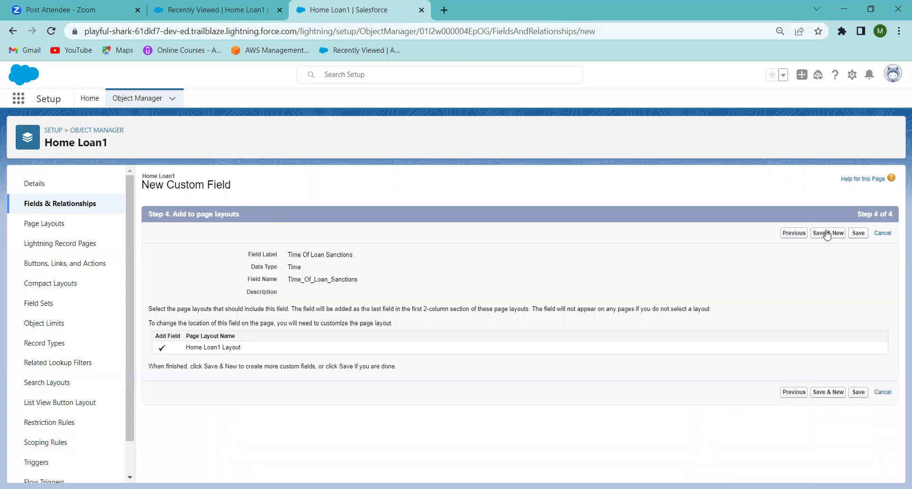
{"action": "left_click", "coordinate": [826, 234]}
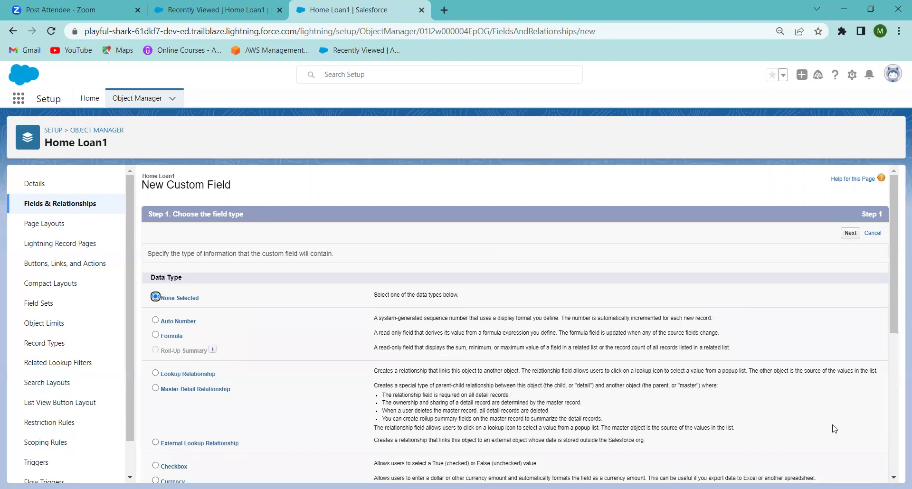
- Choose the Text Area data type for the new field and label it Customer Address, with the field name filled from the label
{"action": "left_click", "coordinate": [890, 448]}
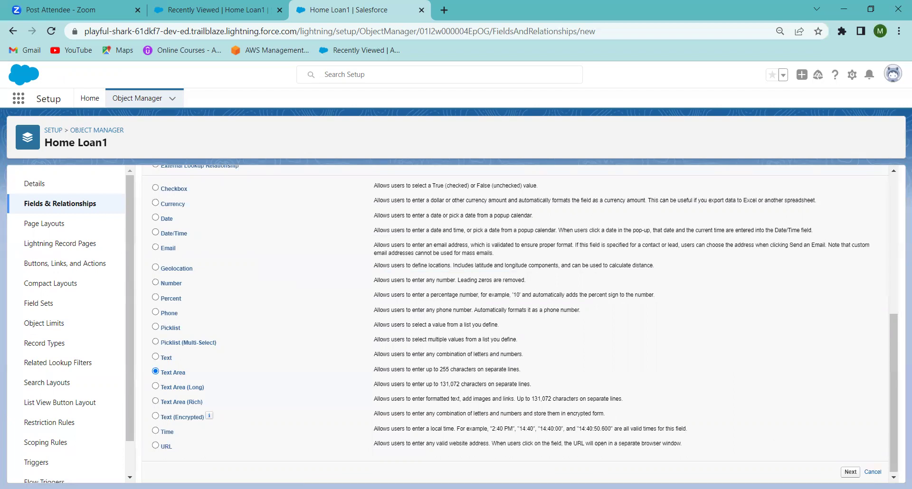
{"action": "left_click", "coordinate": [850, 471]}
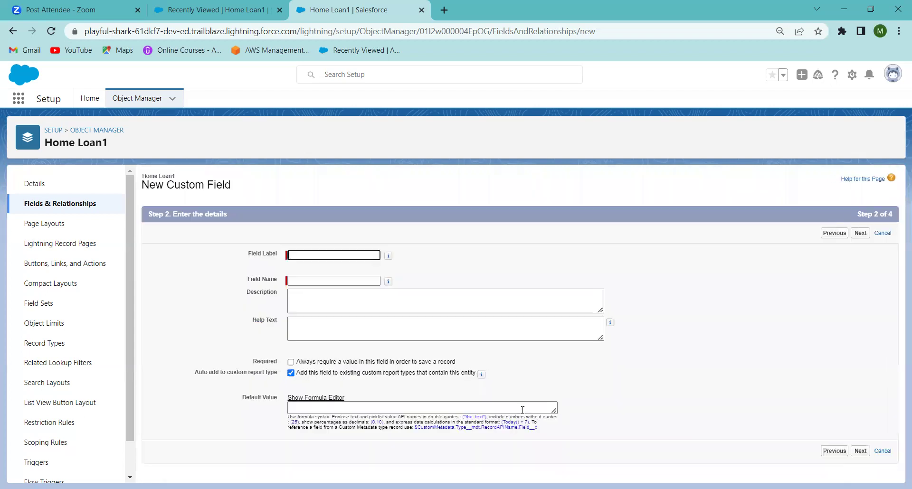
{"action": "left_click", "coordinate": [296, 253]}
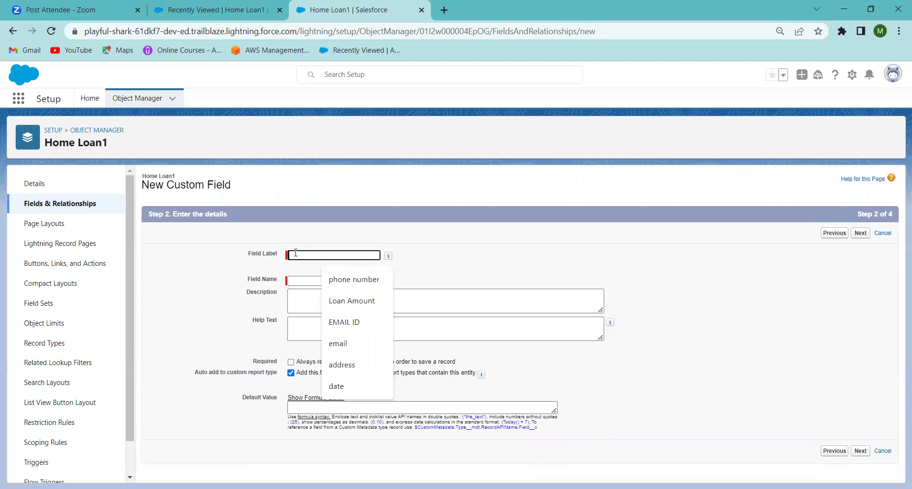
{"action": "type", "text": "Cu"}
{"action": "key", "text": "BackSpace"}
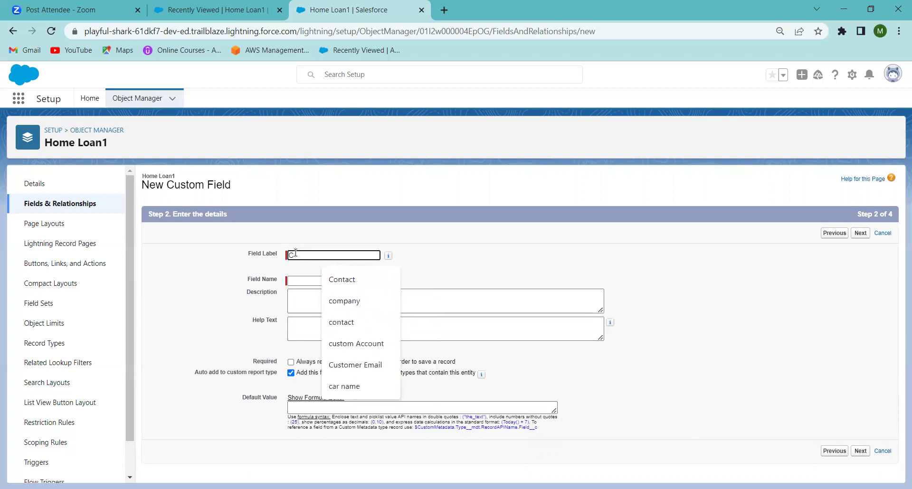
{"action": "type", "text": "ust"}
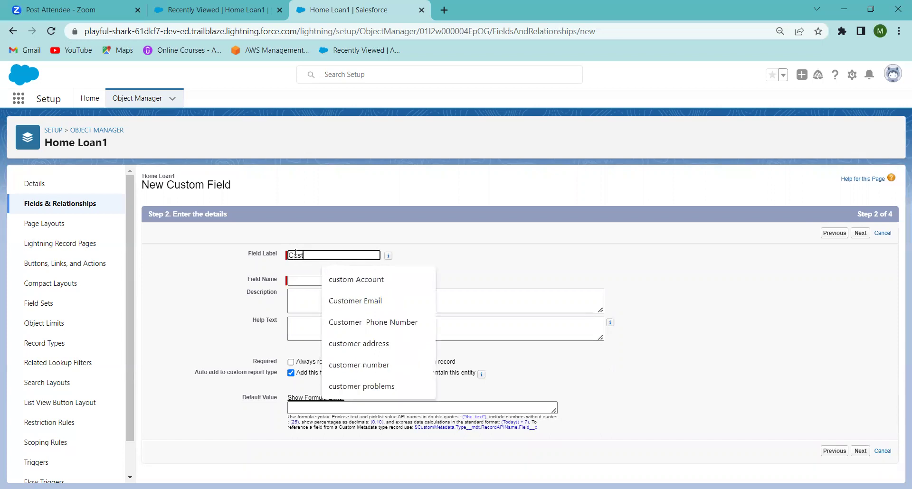
{"action": "type", "text": "omer "}
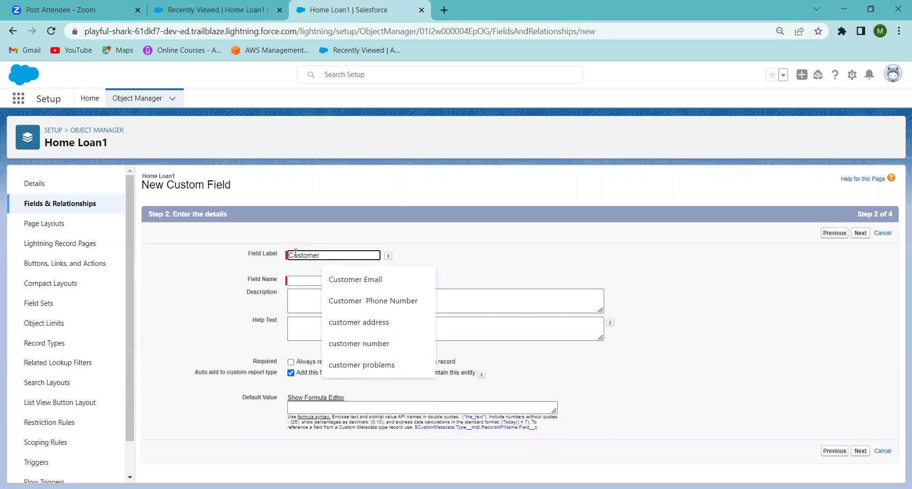
{"action": "type", "text": "add"}
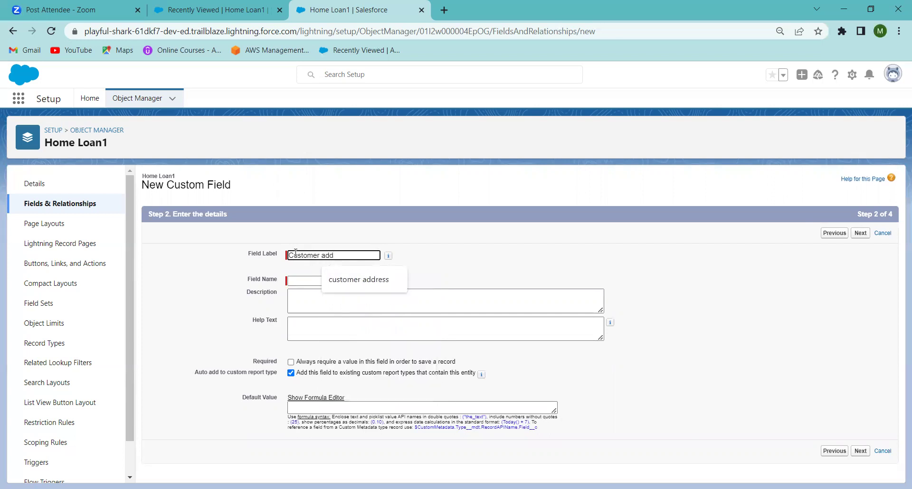
{"action": "type", "text": "ress"}
{"action": "left_click", "coordinate": [324, 255]}
{"action": "key", "text": "BackSpace"}
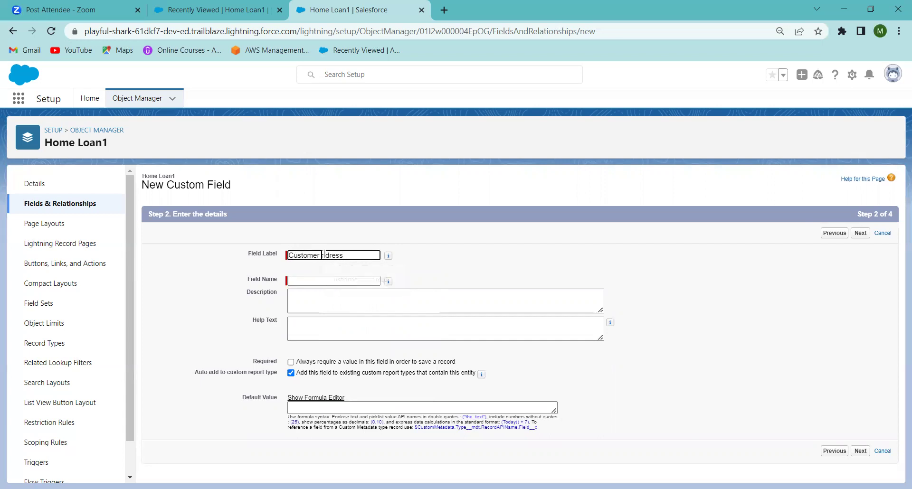
{"action": "type", "text": "Ad"}
{"action": "left_click", "coordinate": [322, 280]}
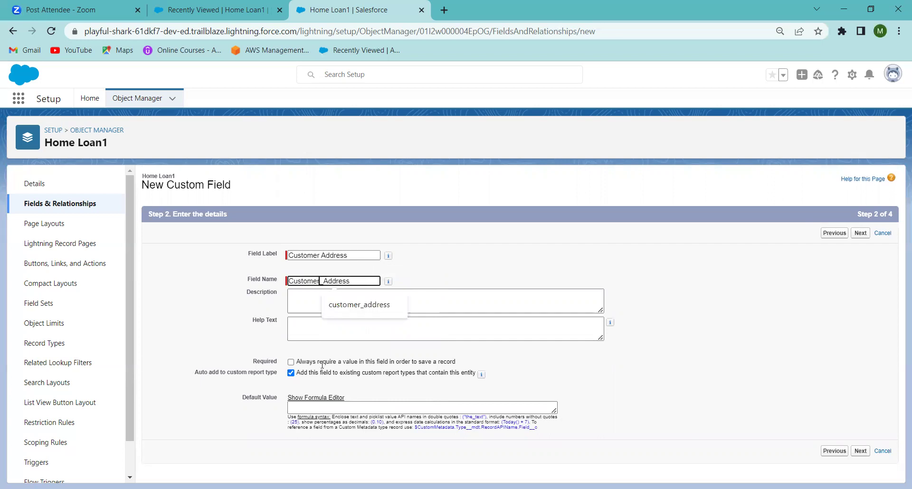
- Make Customer Address a required field, save it on the Home Loan1 Layout and begin another field
{"action": "left_click", "coordinate": [291, 363]}
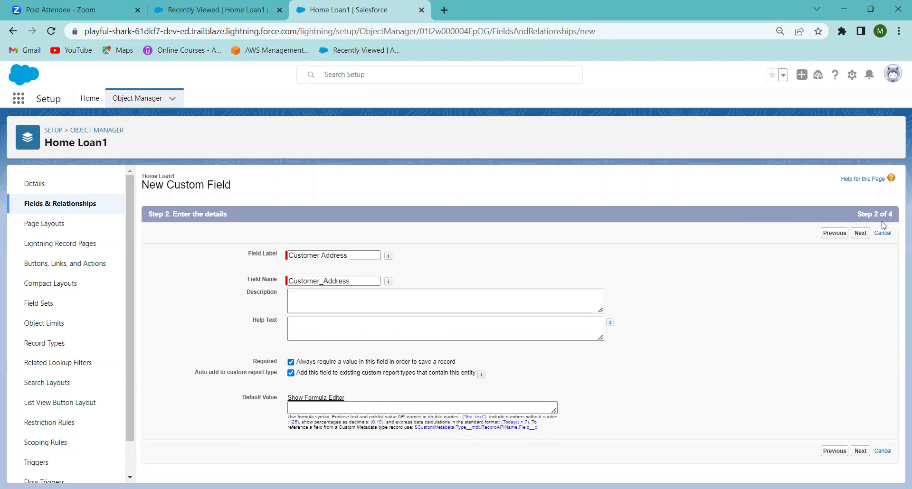
{"action": "left_click", "coordinate": [860, 232]}
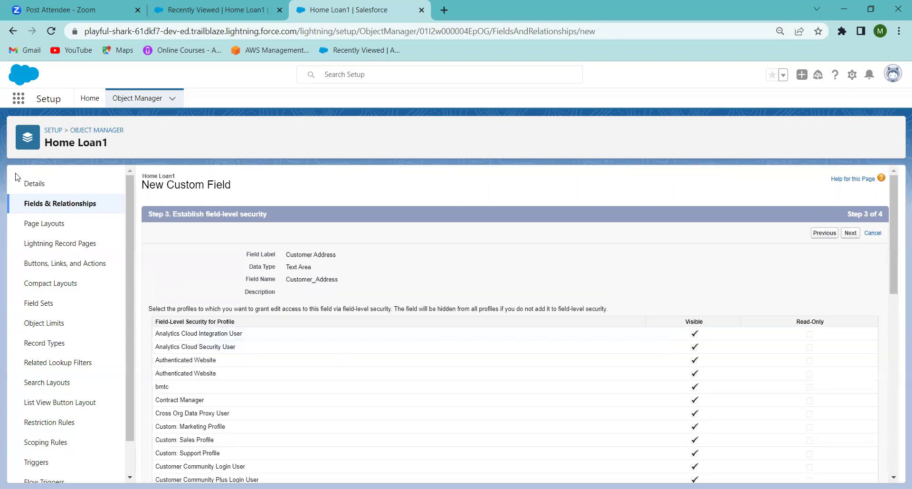
{"action": "left_click", "coordinate": [850, 234]}
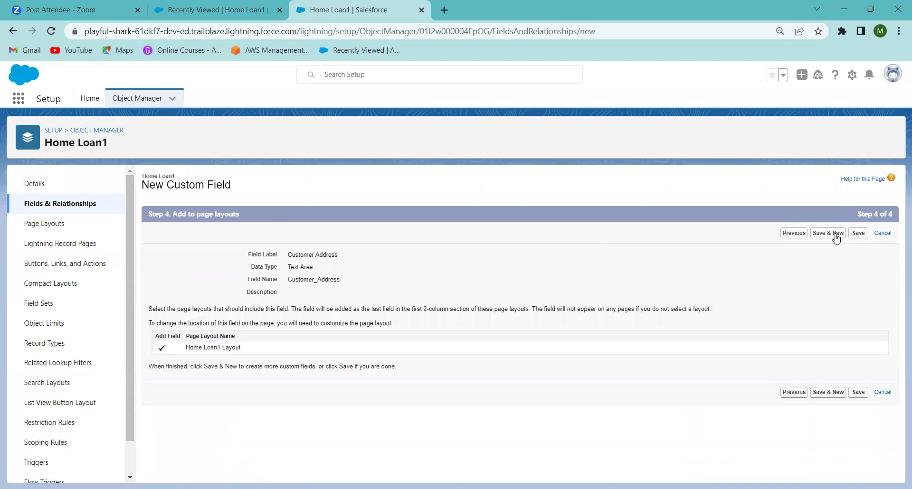
{"action": "left_click", "coordinate": [833, 238]}
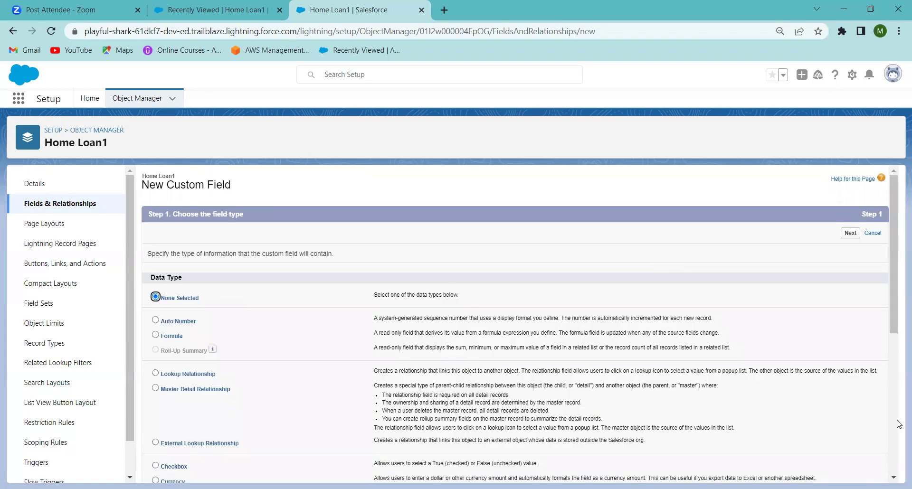
{"action": "left_click", "coordinate": [890, 442]}
{"action": "scroll", "coordinate": [889, 441], "scroll_direction": "down", "scroll_amount": 1}
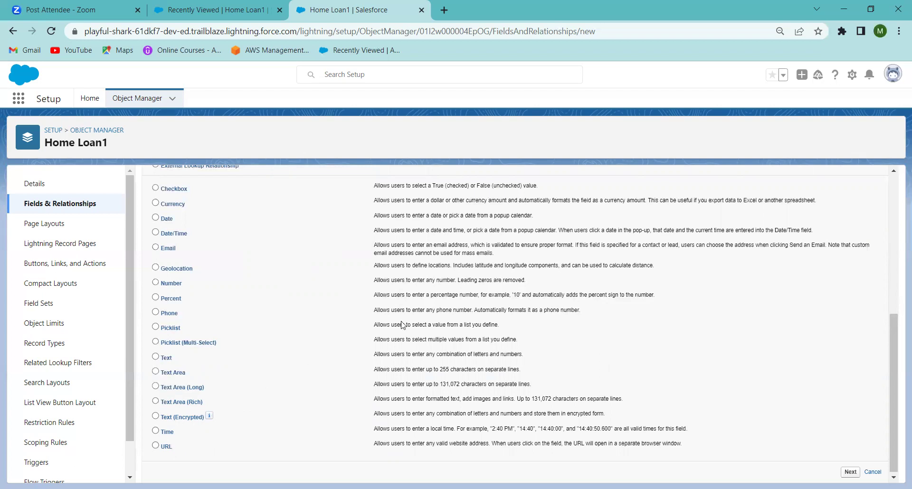
{"action": "scroll", "coordinate": [893, 192], "scroll_direction": "up", "scroll_amount": 6}
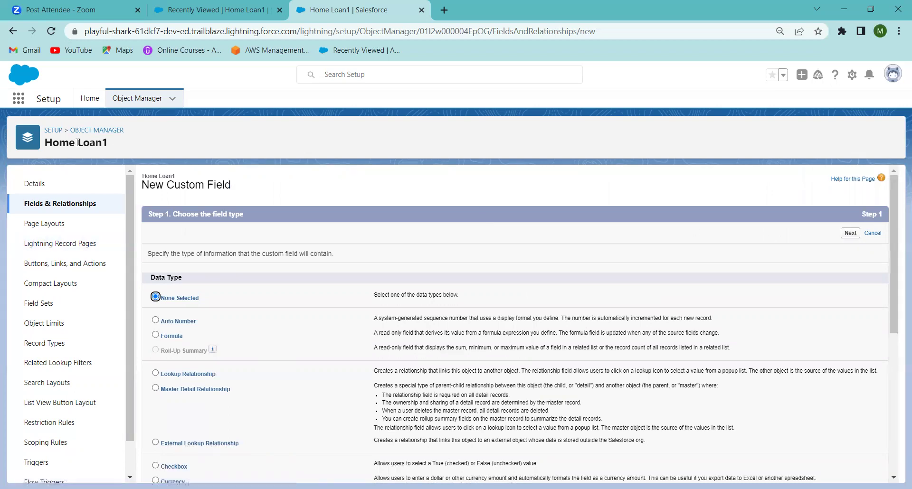
- Switch to the icici bank app, go to its Home Loan1 records and begin a new record
{"action": "left_click", "coordinate": [19, 99]}
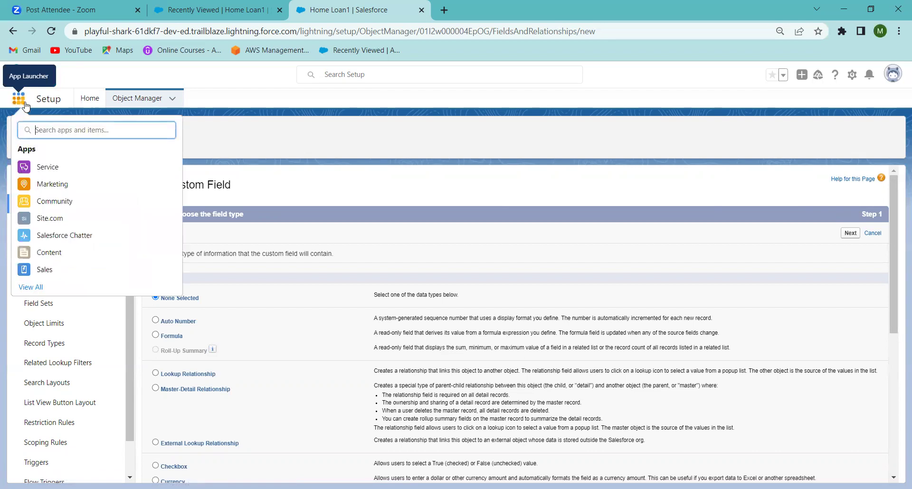
{"action": "type", "text": "icici"}
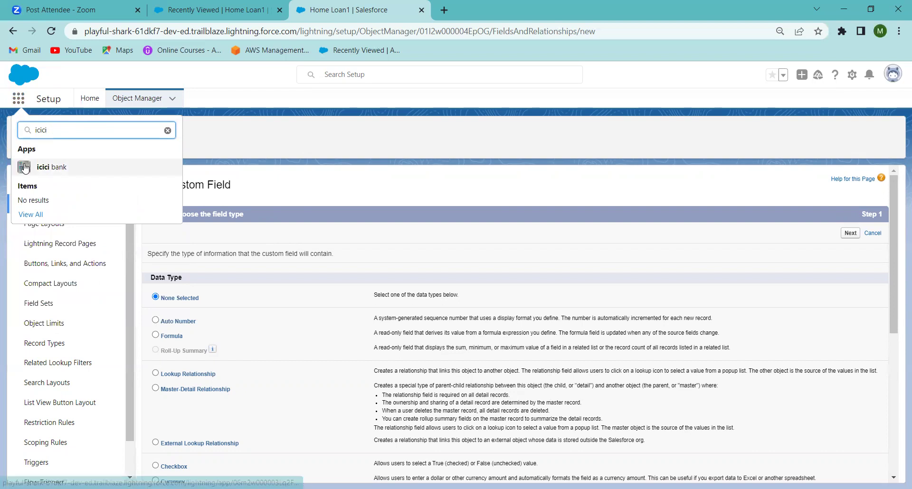
{"action": "left_click", "coordinate": [45, 167]}
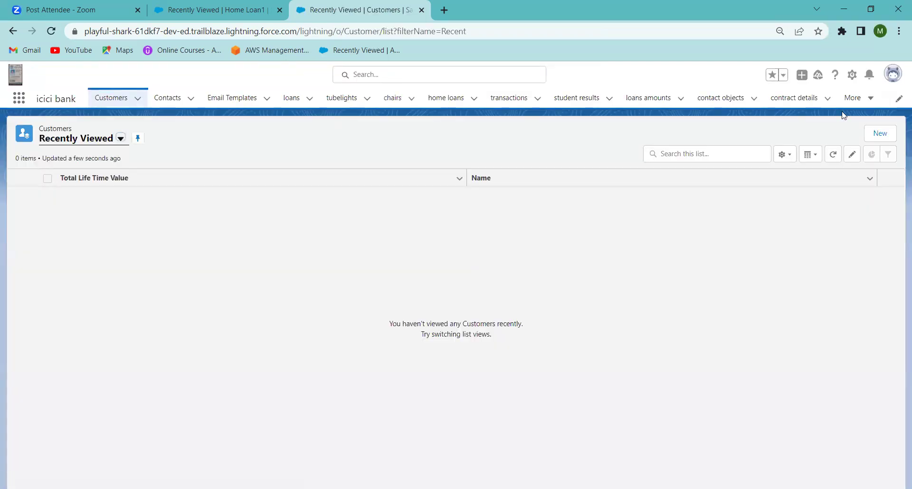
{"action": "left_click", "coordinate": [866, 99]}
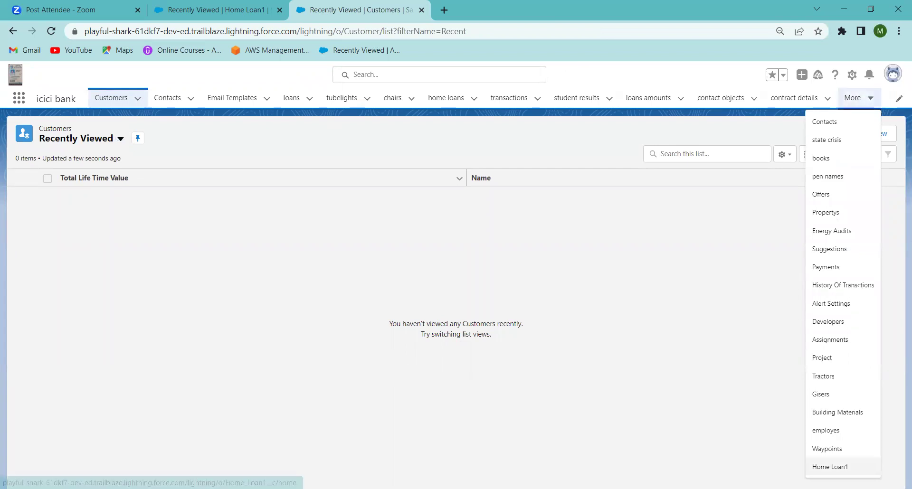
{"action": "left_click", "coordinate": [829, 466]}
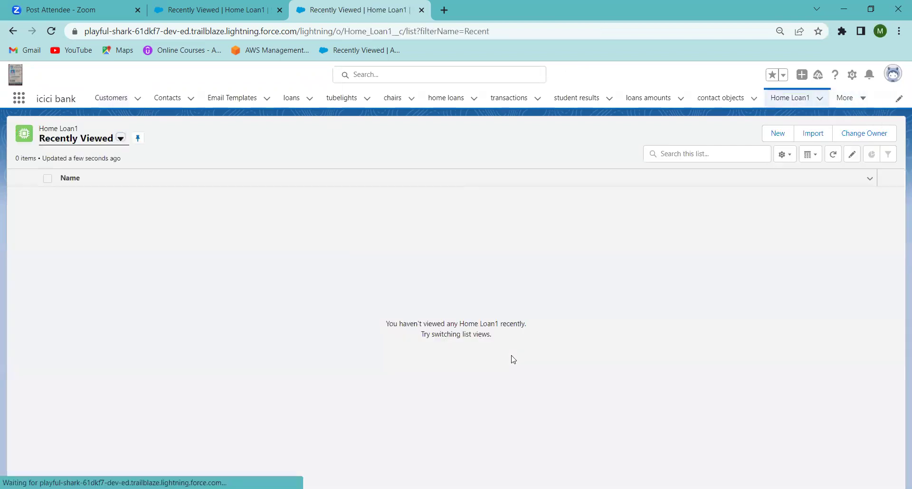
{"action": "left_click", "coordinate": [770, 135]}
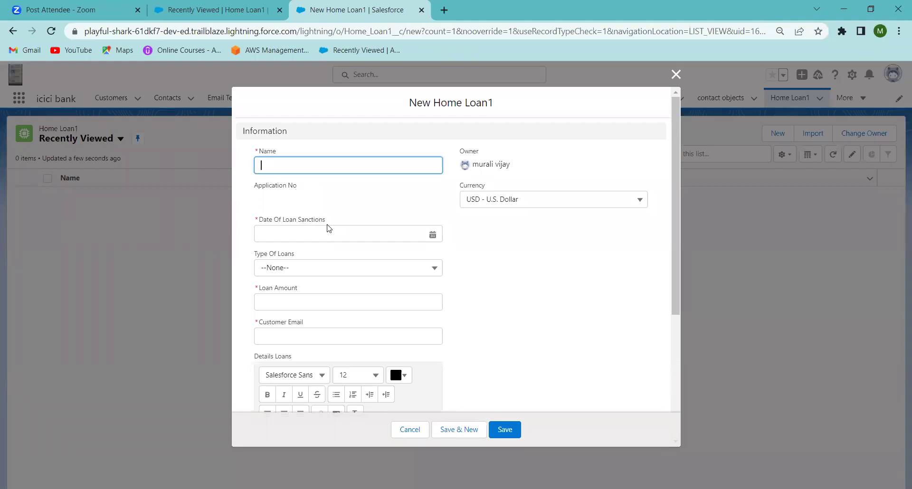
- Set Type Of Loans to Others on the new Home Loan1 record and look over the remaining fields
{"action": "left_click", "coordinate": [284, 272]}
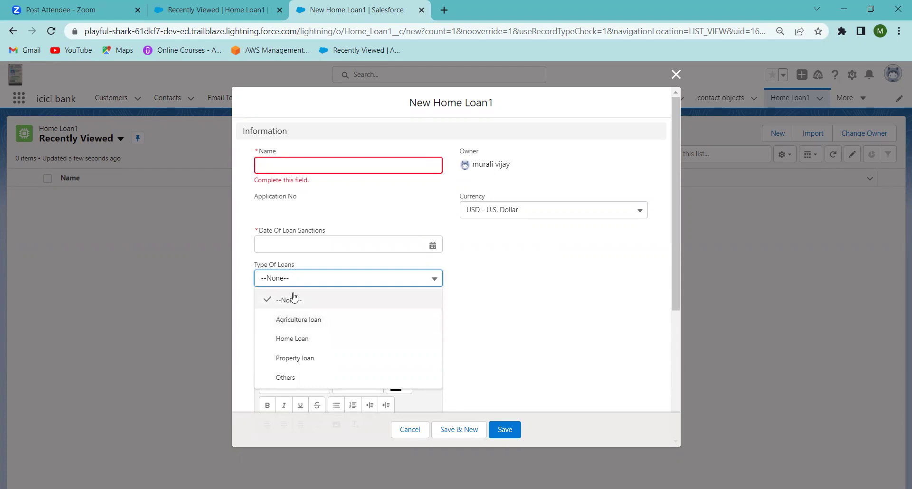
{"action": "left_click", "coordinate": [286, 378]}
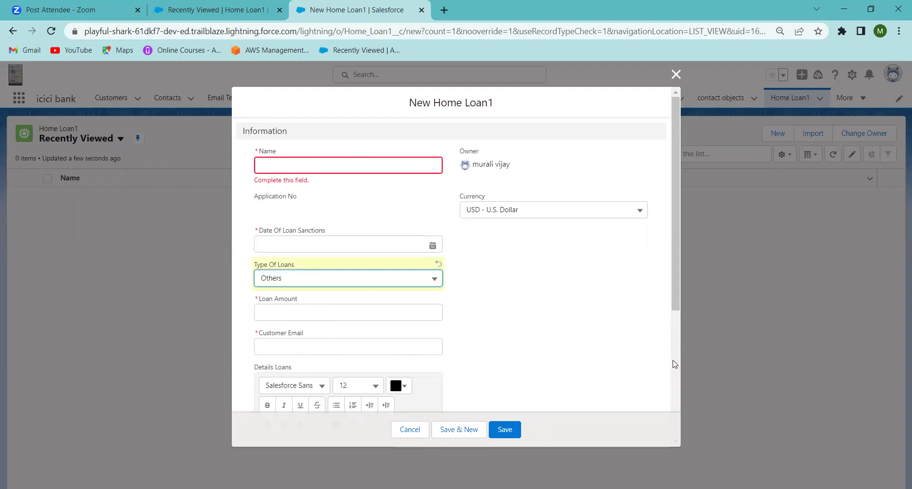
{"action": "scroll", "coordinate": [503, 283], "scroll_direction": "down", "scroll_amount": 5}
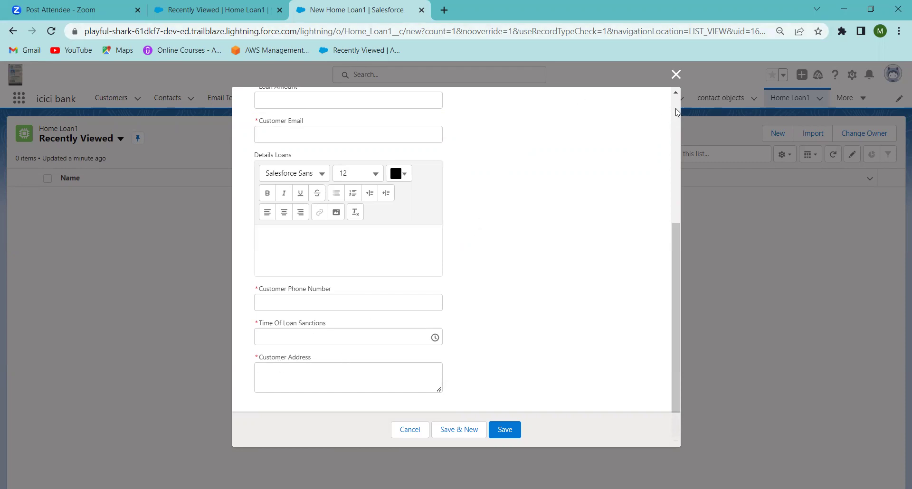
{"action": "scroll", "coordinate": [677, 112], "scroll_direction": "up", "scroll_amount": 5}
- Enter the customer's name and set Date Of Loan Sanctions to 5/30/2023
{"action": "left_click", "coordinate": [276, 164]}
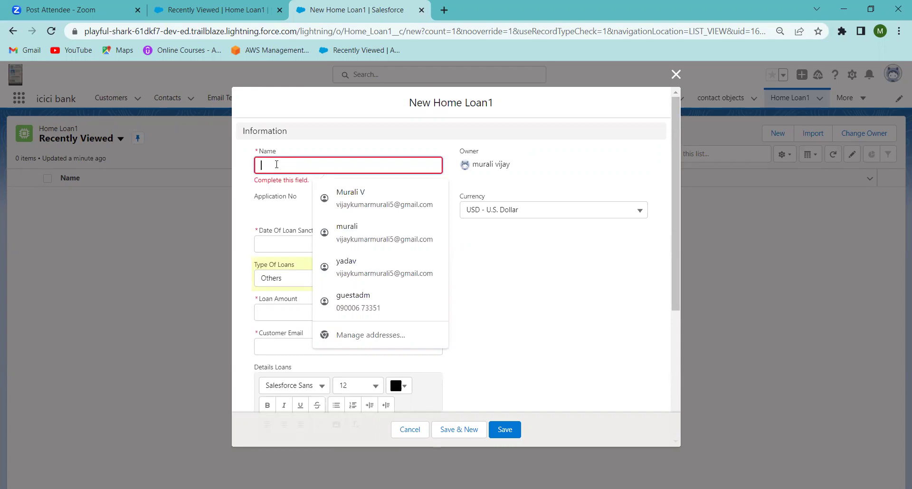
{"action": "type", "text": "sanju"}
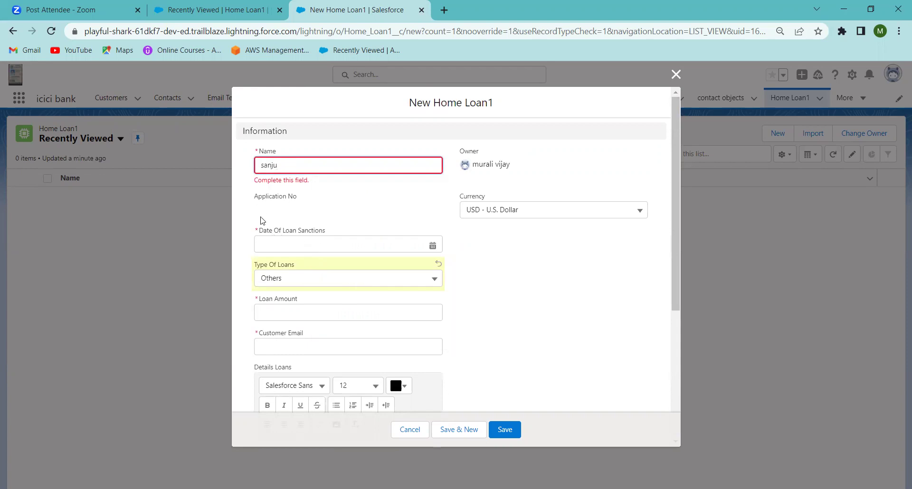
{"action": "left_click", "coordinate": [277, 240]}
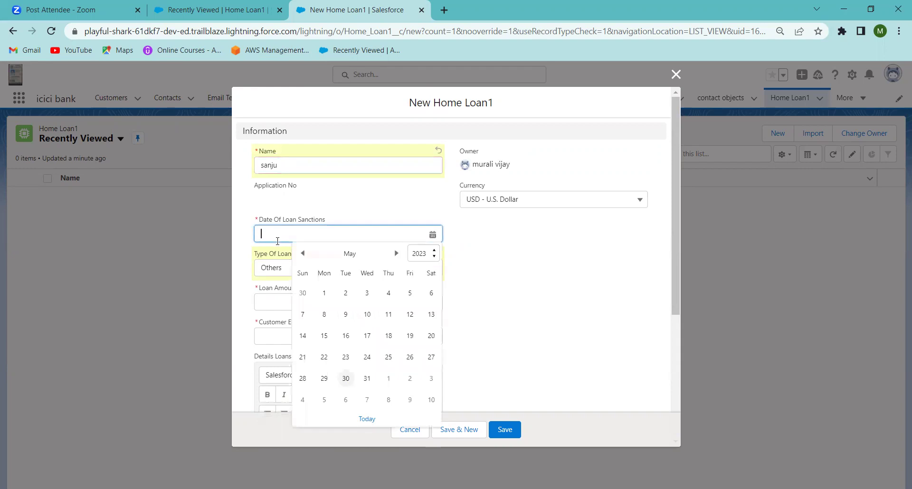
{"action": "left_click", "coordinate": [346, 379]}
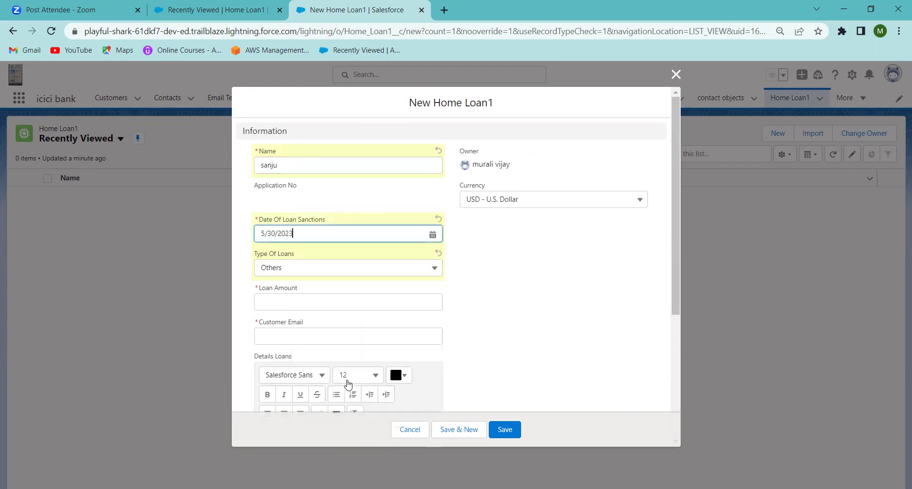
- Set Type Of Loans to Home Loan and the Loan Amount to 200000
{"action": "left_click", "coordinate": [294, 269]}
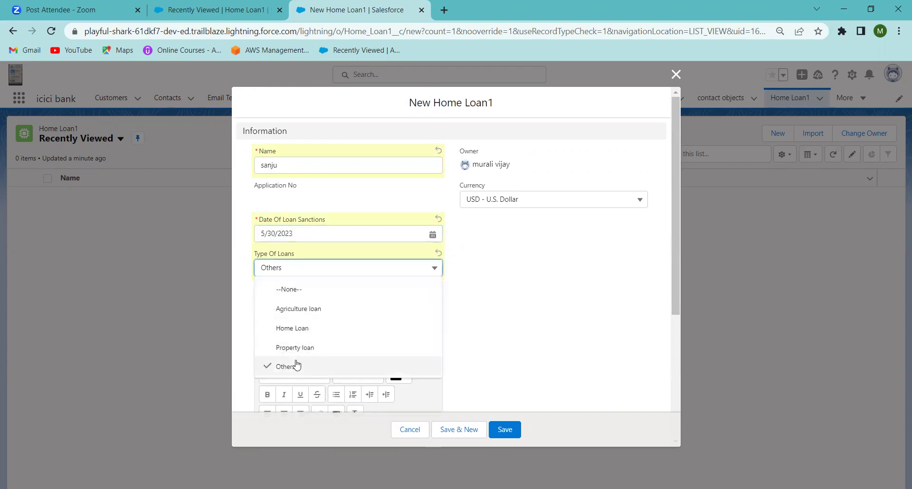
{"action": "left_click", "coordinate": [297, 328]}
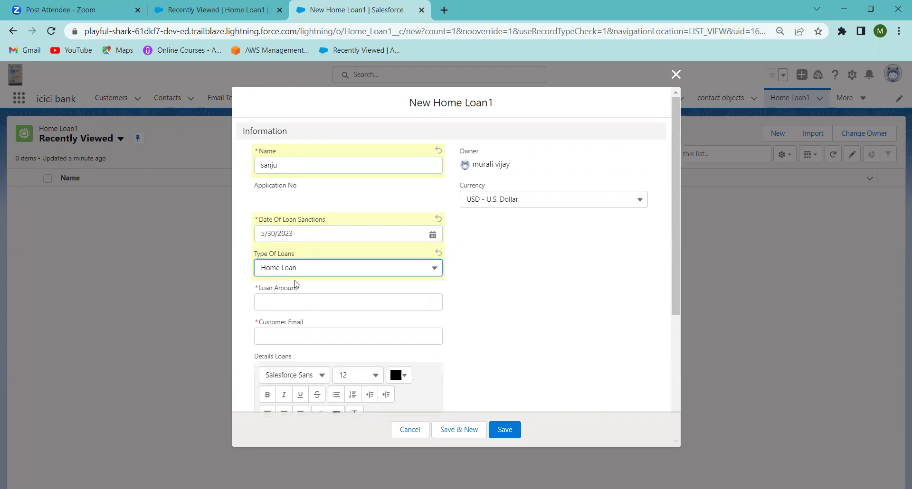
{"action": "left_click", "coordinate": [288, 300]}
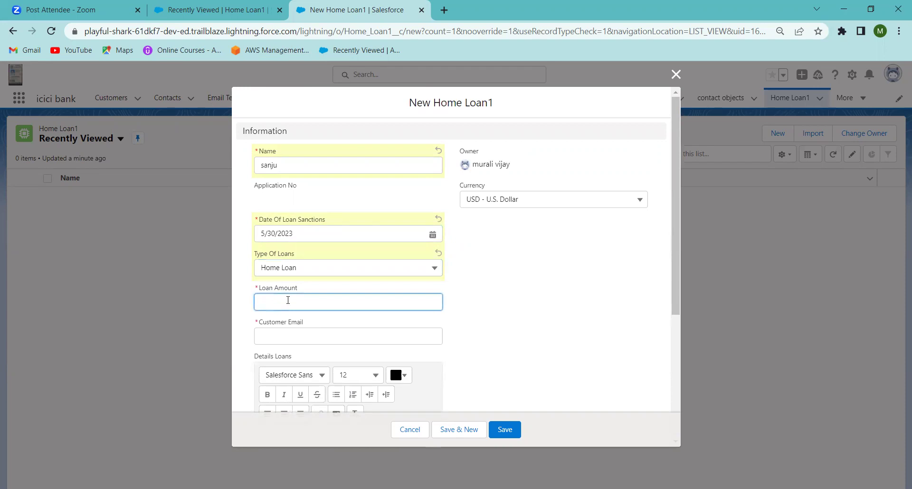
{"action": "type", "text": "200000"}
- Fill in the customer's email, phone number and address from the first saved contact suggestion
{"action": "left_click", "coordinate": [291, 330]}
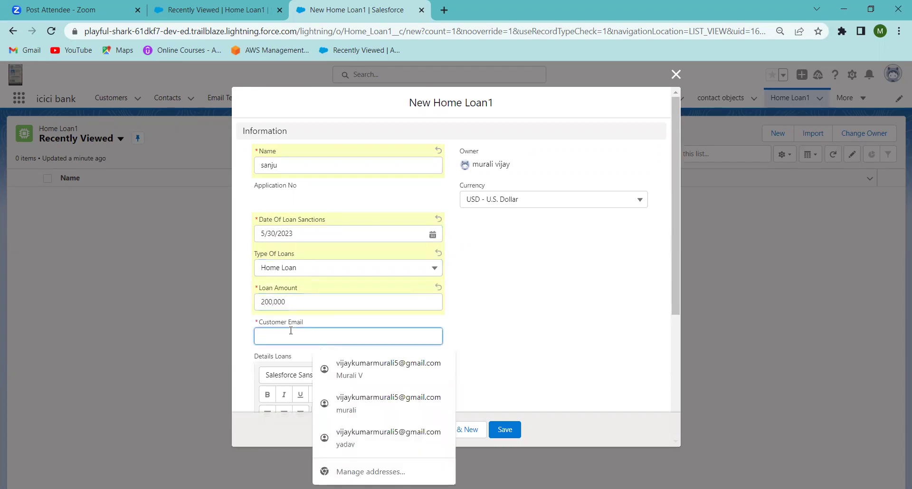
{"action": "left_click", "coordinate": [384, 362]}
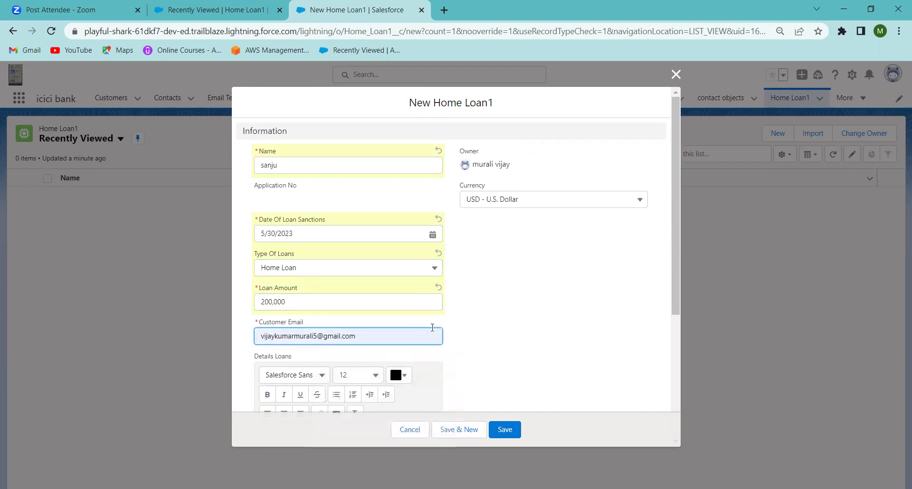
{"action": "left_click", "coordinate": [682, 370]}
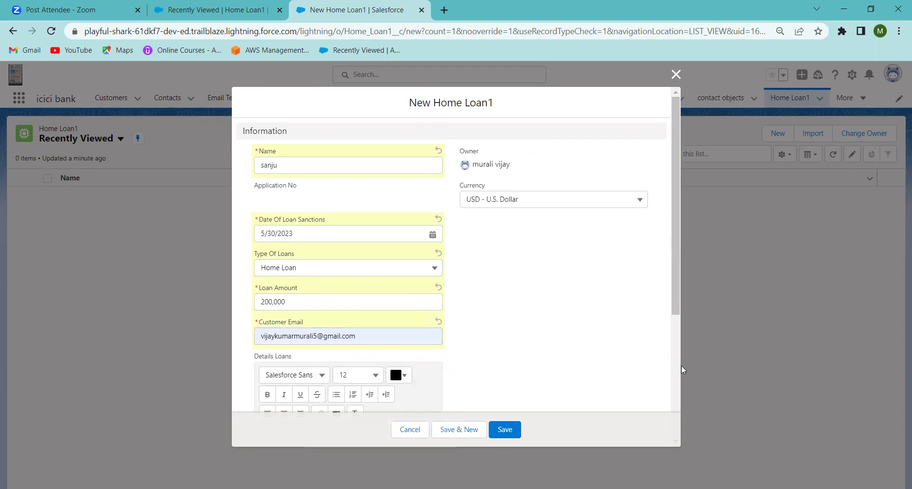
- Insert the PAN card image from the Pictures folder into Details Loans and add the text "pancard"
{"action": "scroll", "coordinate": [676, 370], "scroll_direction": "down", "scroll_amount": 5}
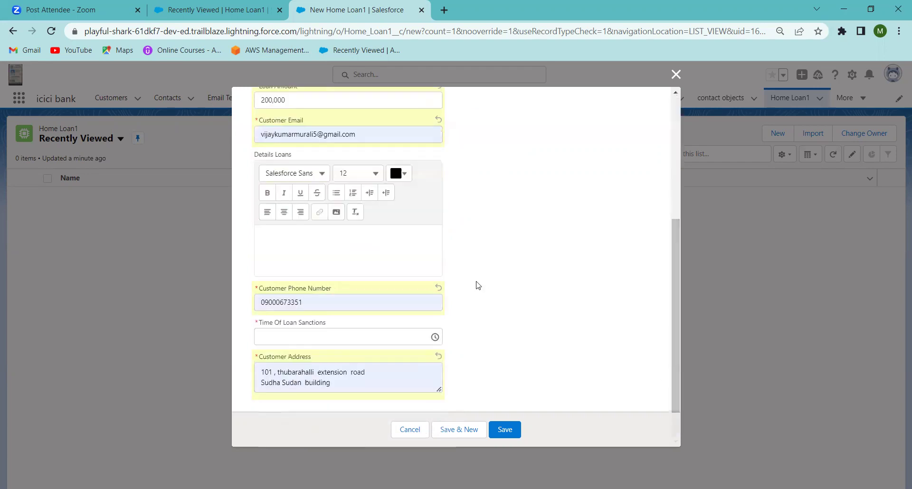
{"action": "left_click", "coordinate": [338, 212]}
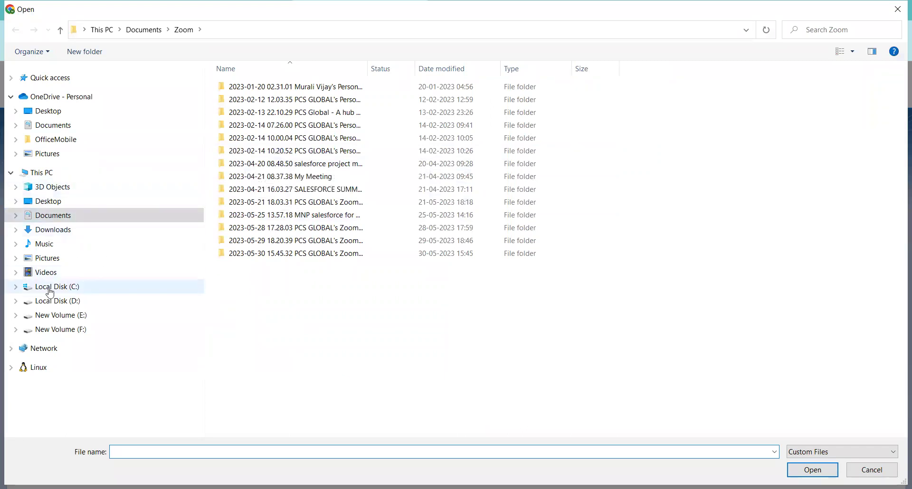
{"action": "left_click", "coordinate": [45, 261]}
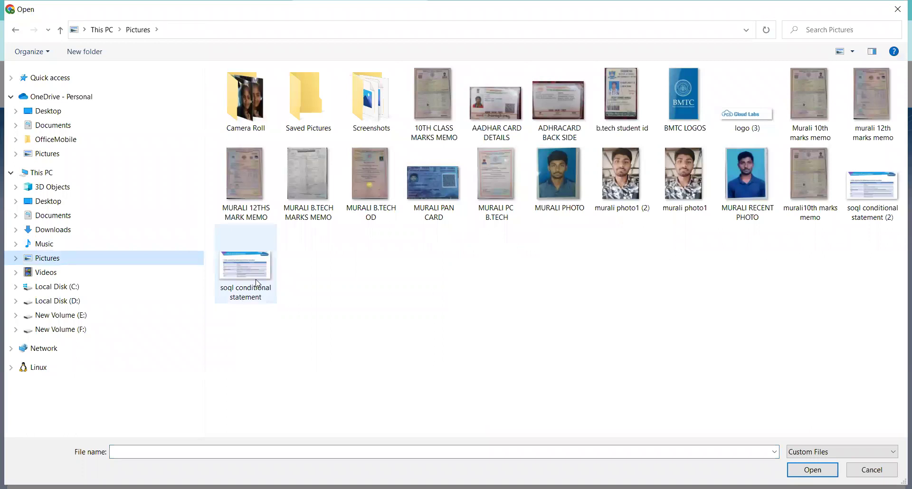
{"action": "mouse_move", "coordinate": [257, 284]}
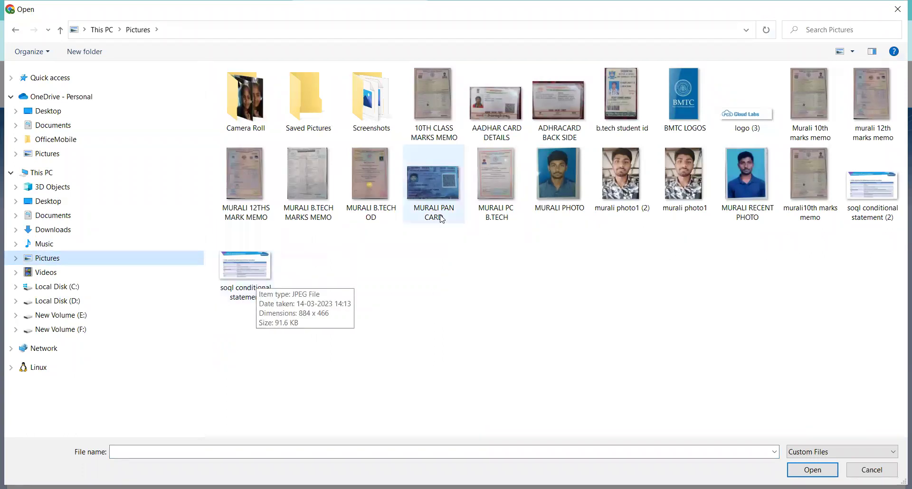
{"action": "left_click", "coordinate": [420, 220]}
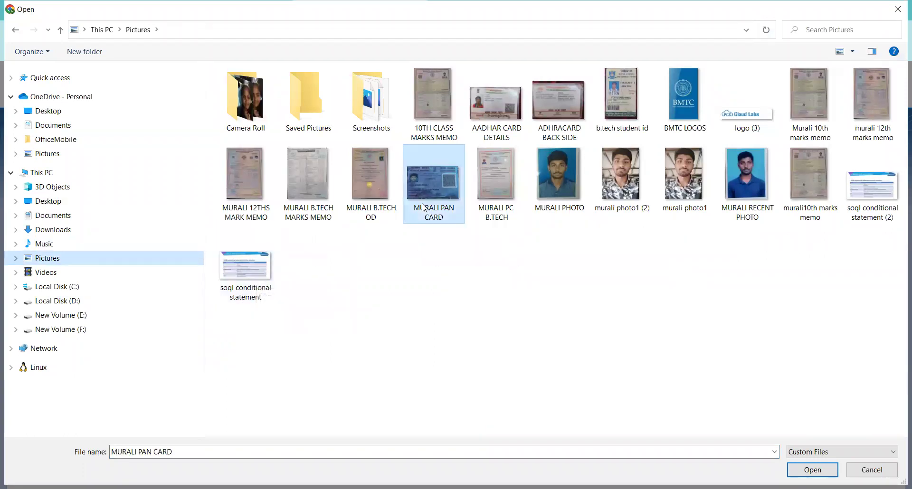
{"action": "left_click", "coordinate": [812, 472]}
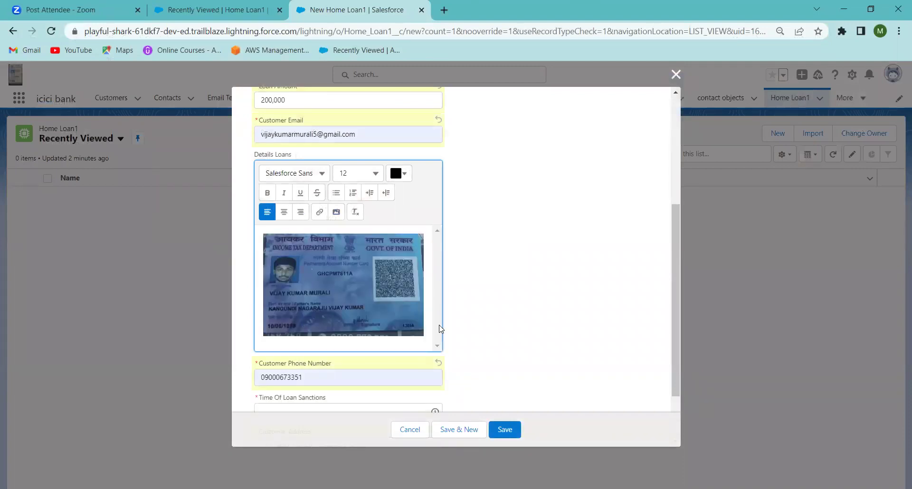
{"action": "type", "text": "pancard"}
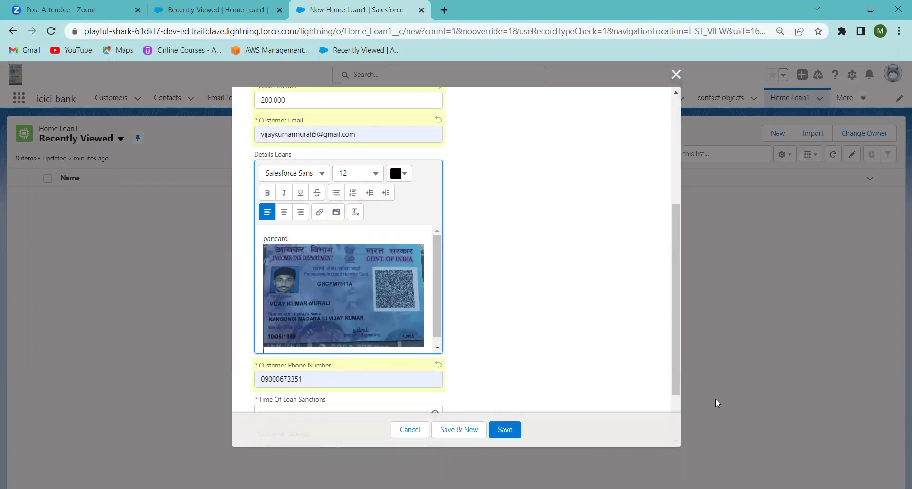
- Set Time Of Loan Sanctions to 12:45 AM and save the new Home Loan1 record
{"action": "left_click", "coordinate": [677, 405]}
{"action": "left_click", "coordinate": [284, 336]}
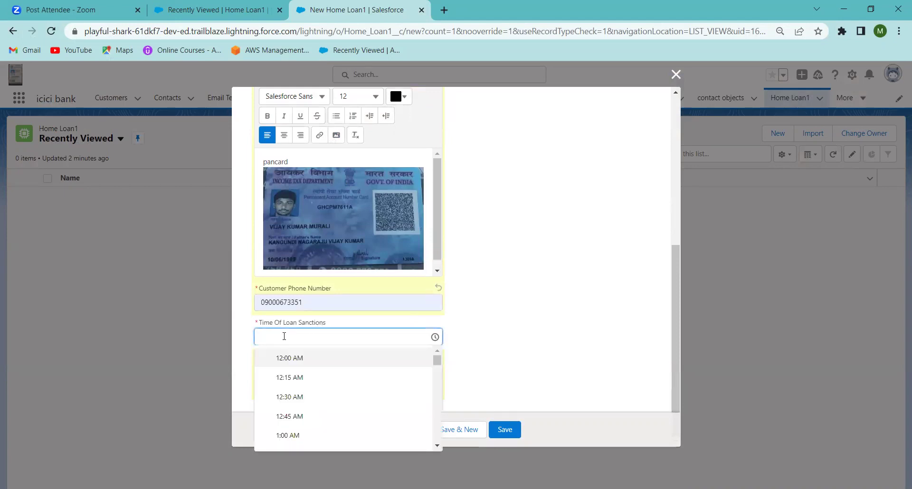
{"action": "left_click", "coordinate": [285, 416]}
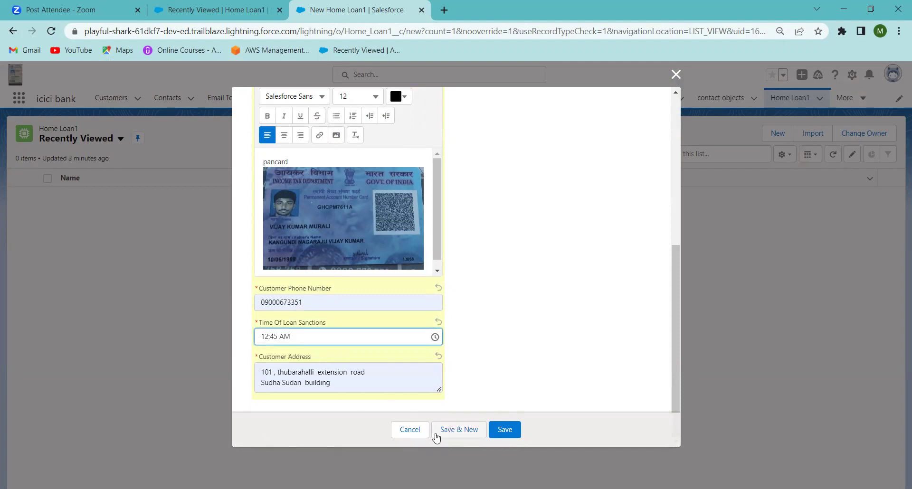
{"action": "left_click", "coordinate": [501, 430]}
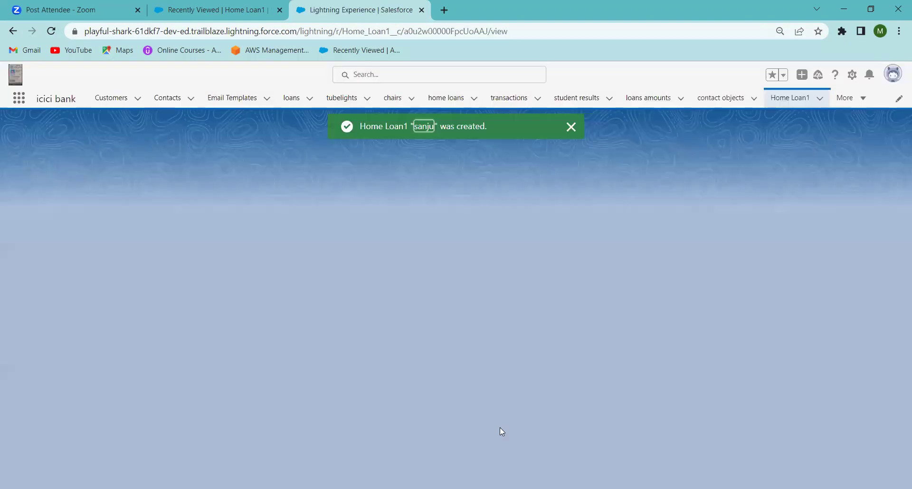